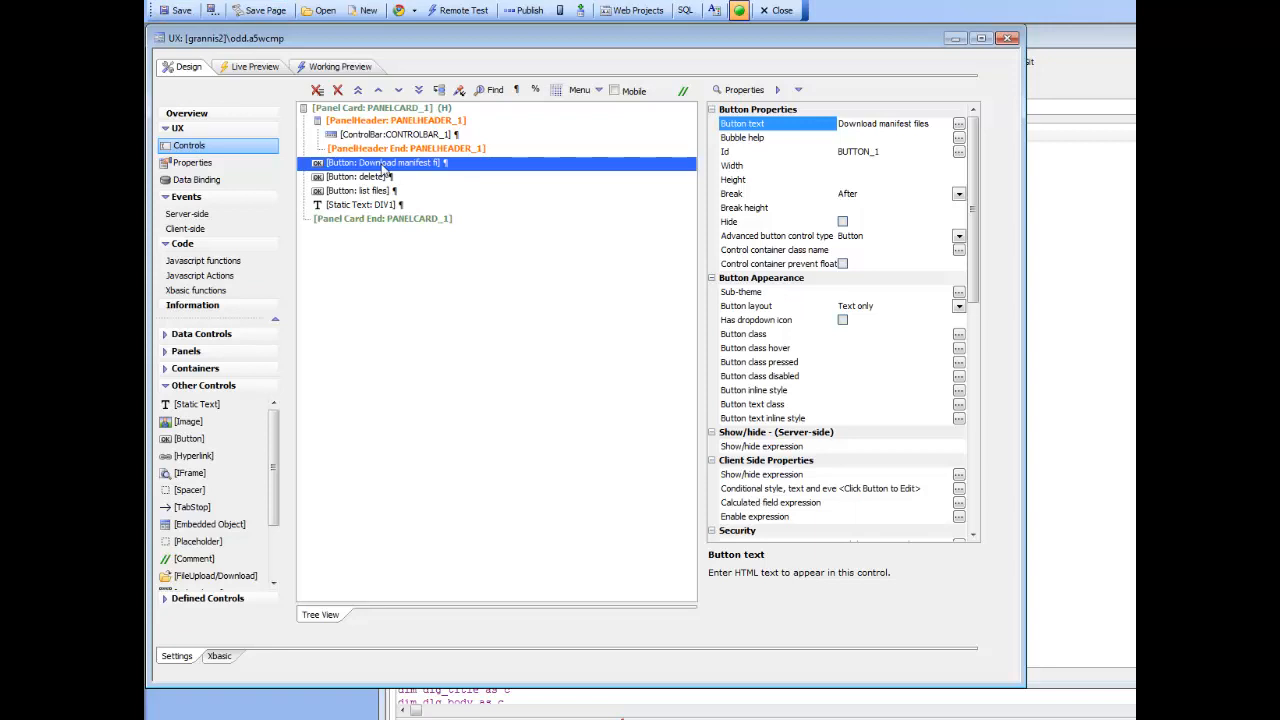
Open the PhoneGap manifest action behind the Download manifest files button and review the available actions, keeping Fetch files in manifest.
{"action": "double_click", "coordinate": [384, 163]}
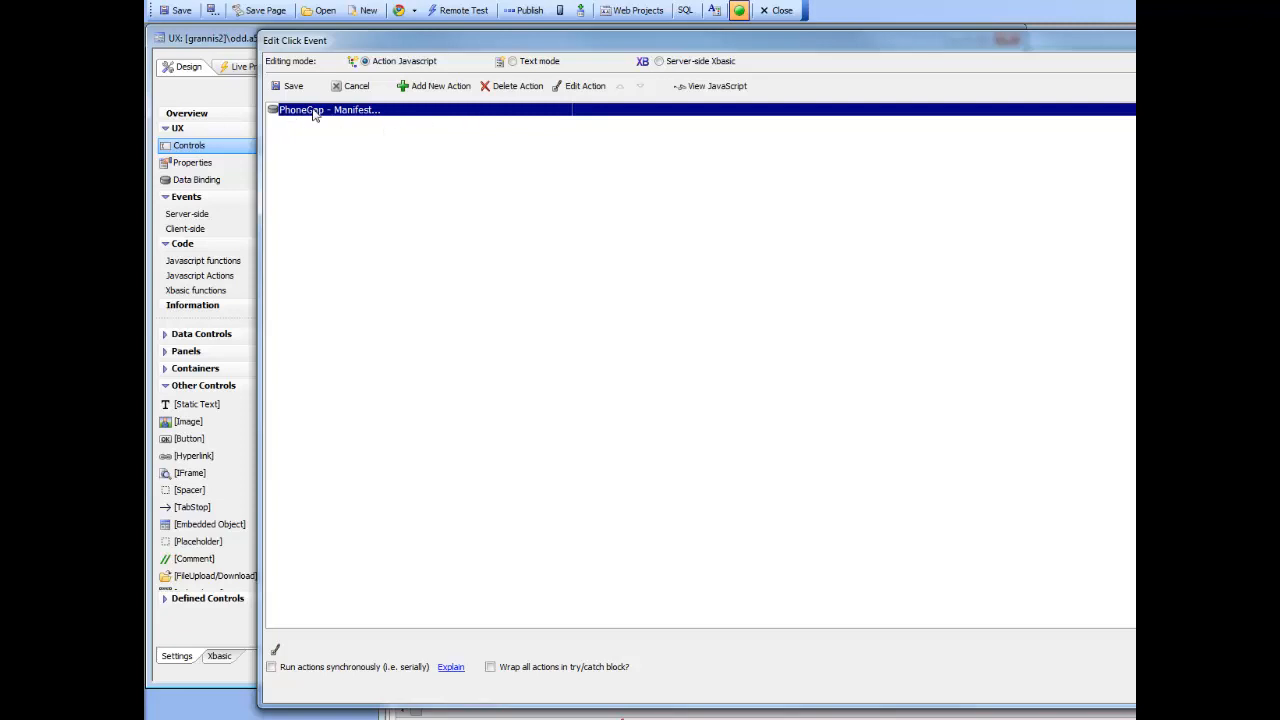
{"action": "left_click", "coordinate": [582, 86]}
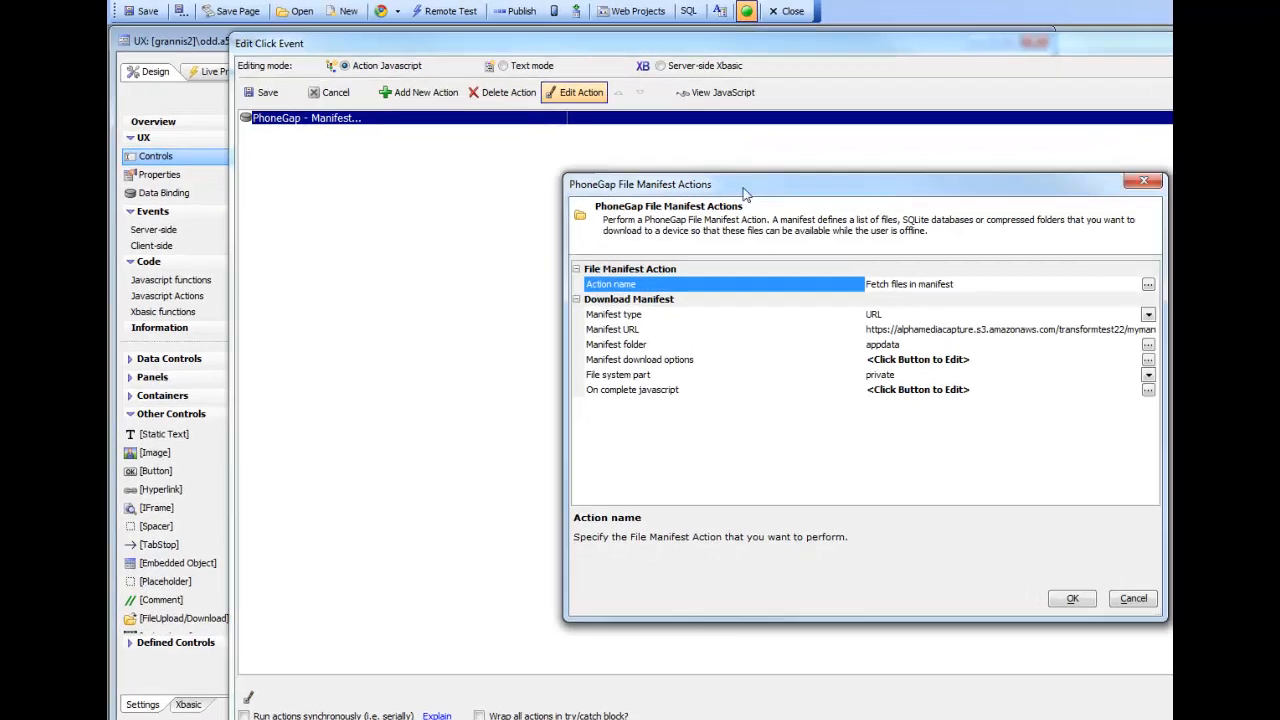
{"action": "left_click_drag", "start_coordinate": [743, 193], "coordinate": [446, 193]}
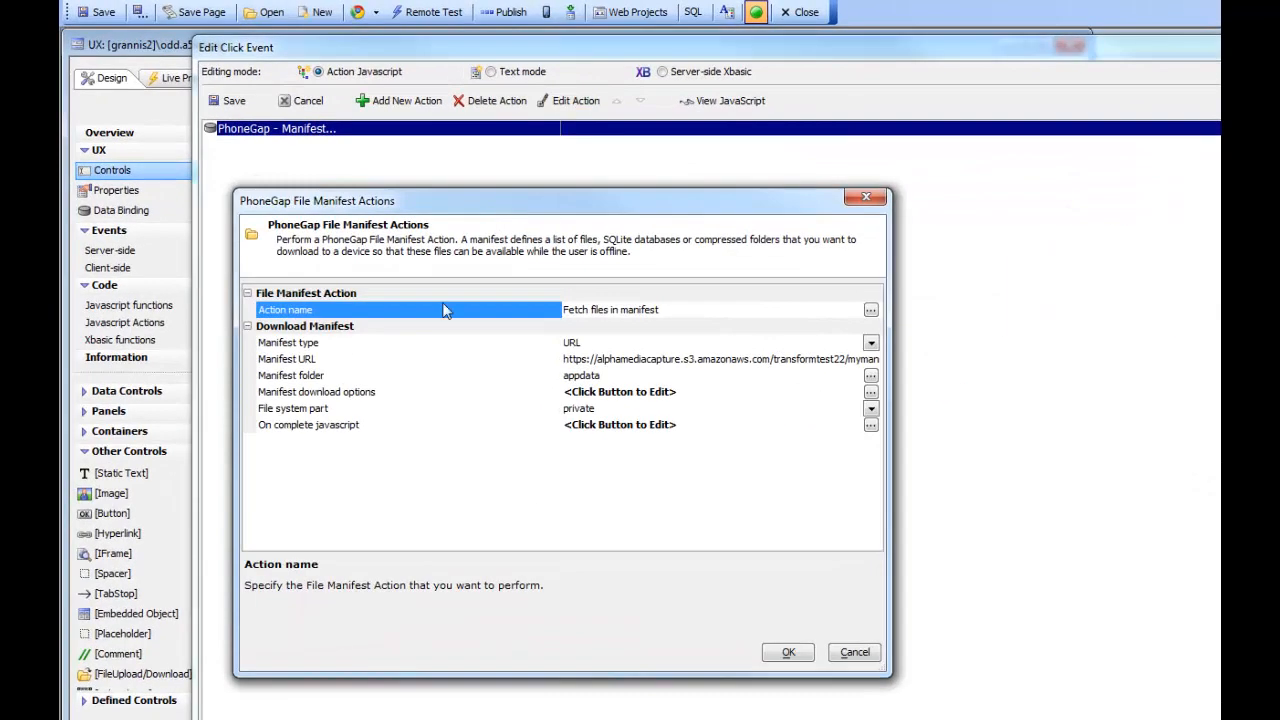
{"action": "left_click", "coordinate": [871, 310]}
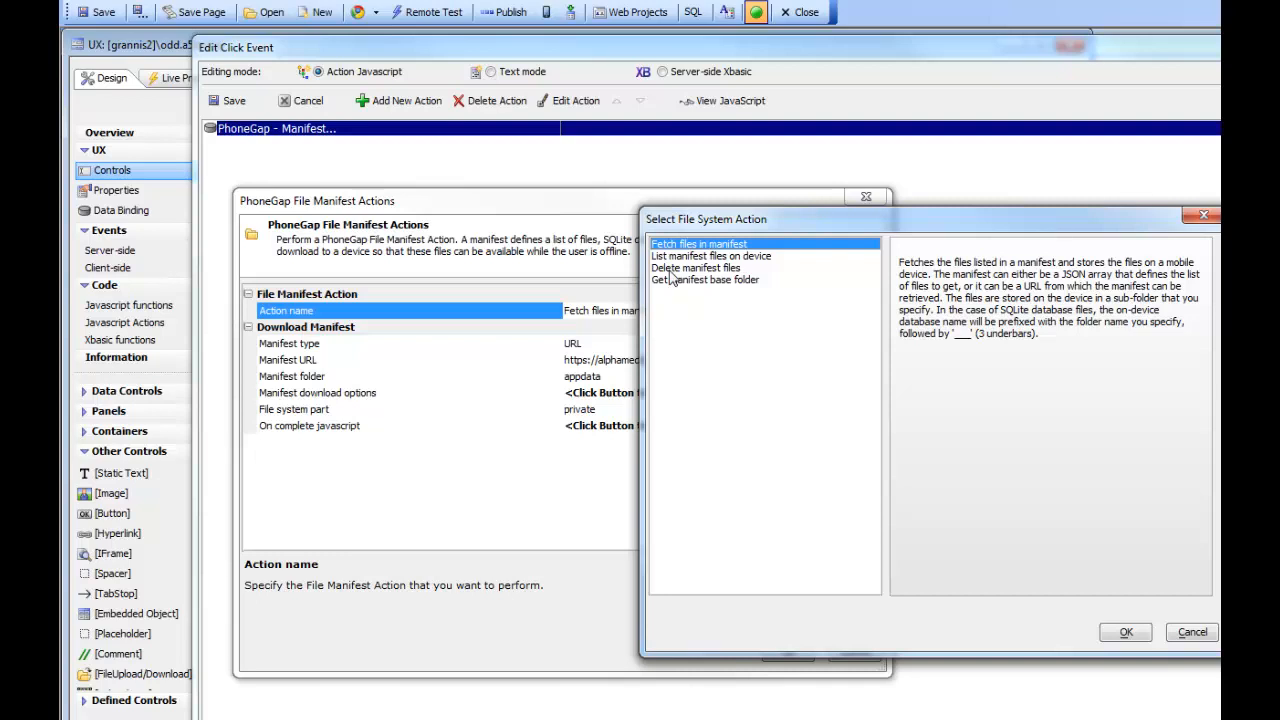
{"action": "left_click", "coordinate": [1127, 633]}
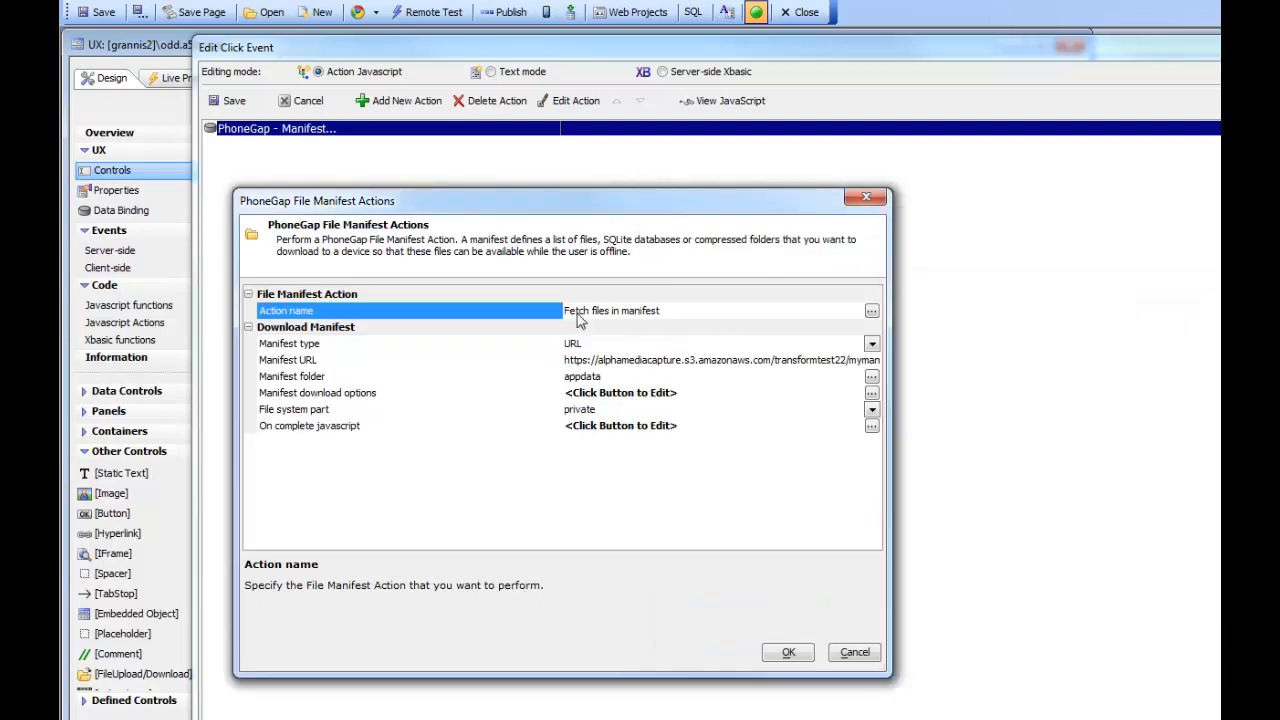
Examine the full Manifest URL of the fetch action through to its file name.
{"action": "left_click", "coordinate": [410, 362]}
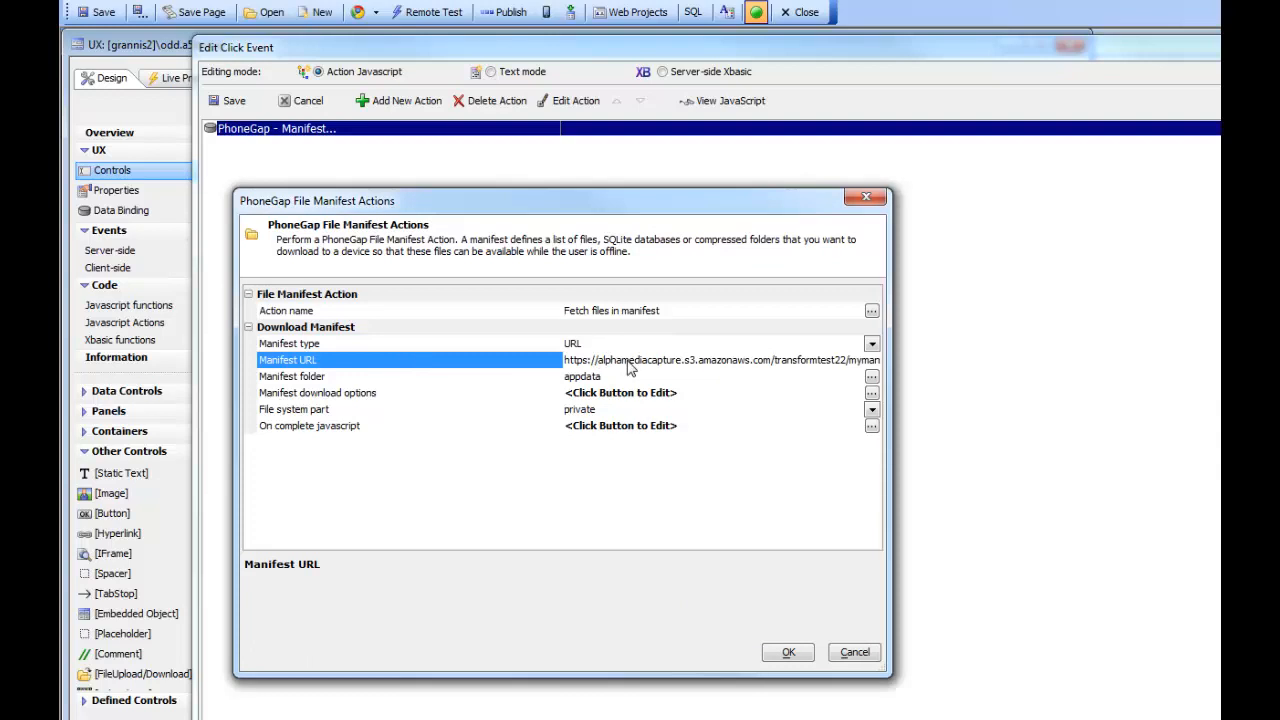
{"action": "left_click", "coordinate": [630, 366]}
{"action": "left_click", "coordinate": [636, 358]}
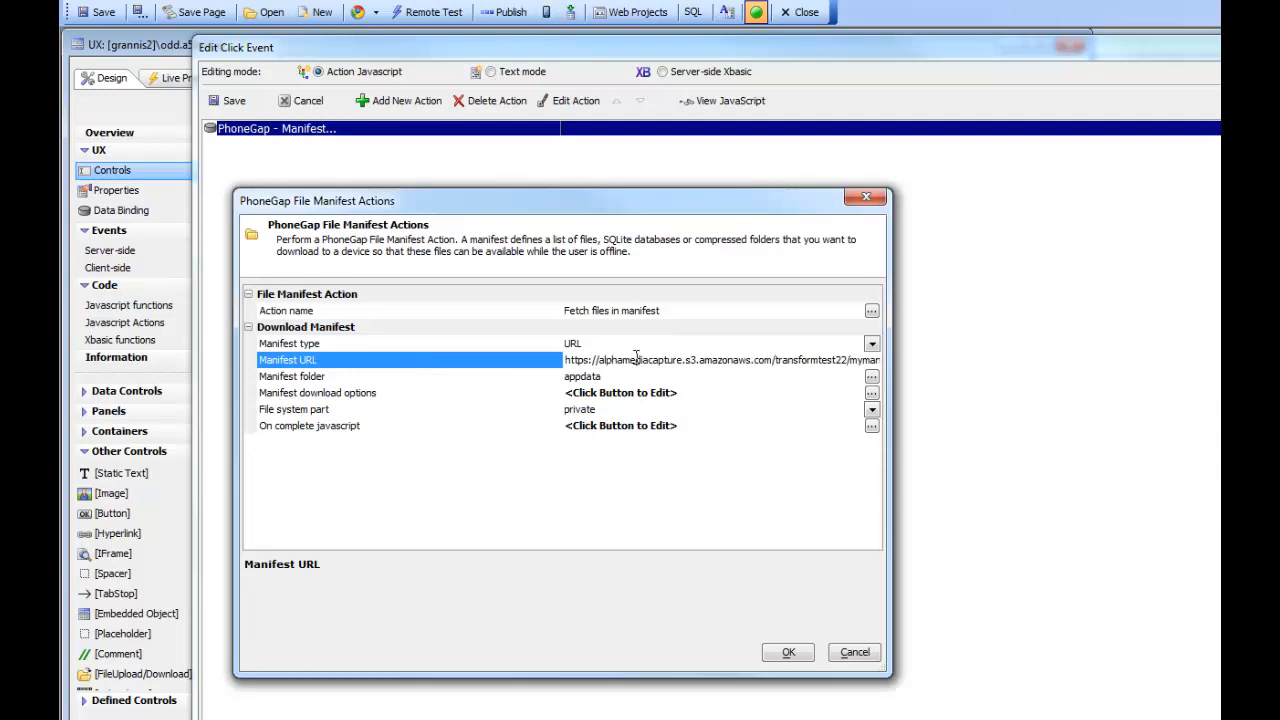
{"action": "key", "text": "End"}
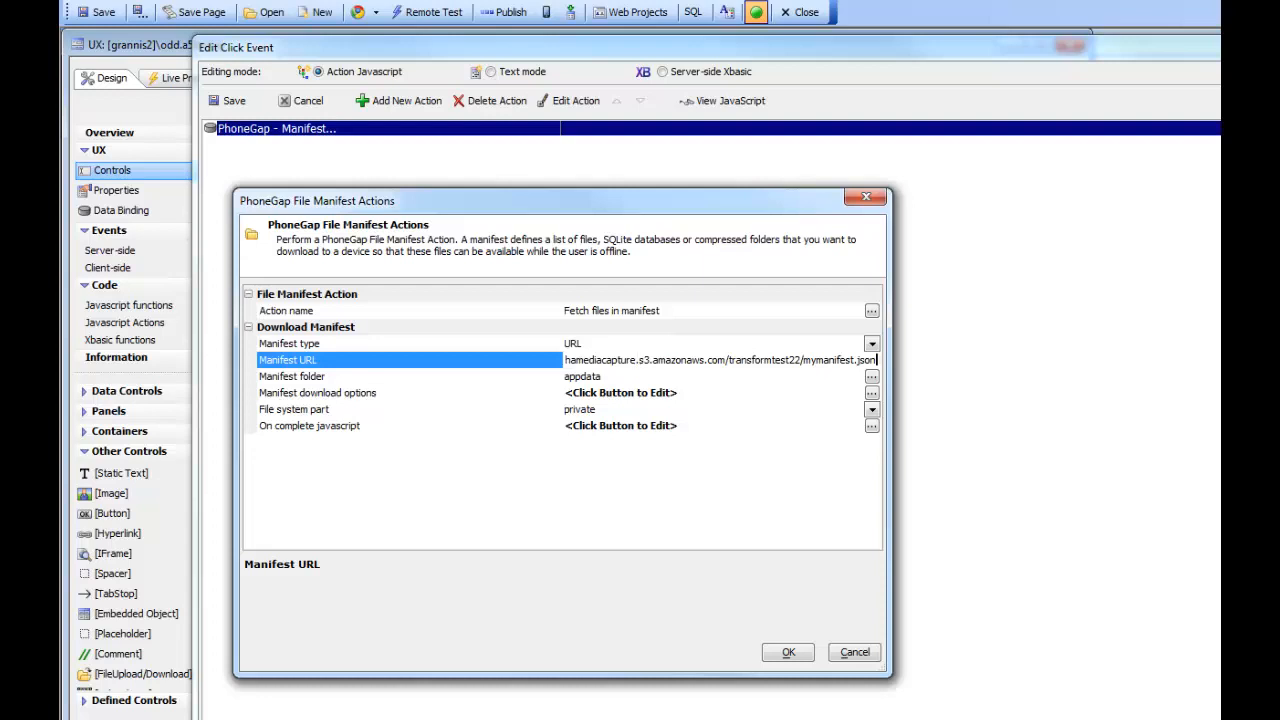
Switch to TextPad to examine mymanifest.json, and return to accept the manifest action and save the click event.
{"action": "key", "text": "alt+Tab"}
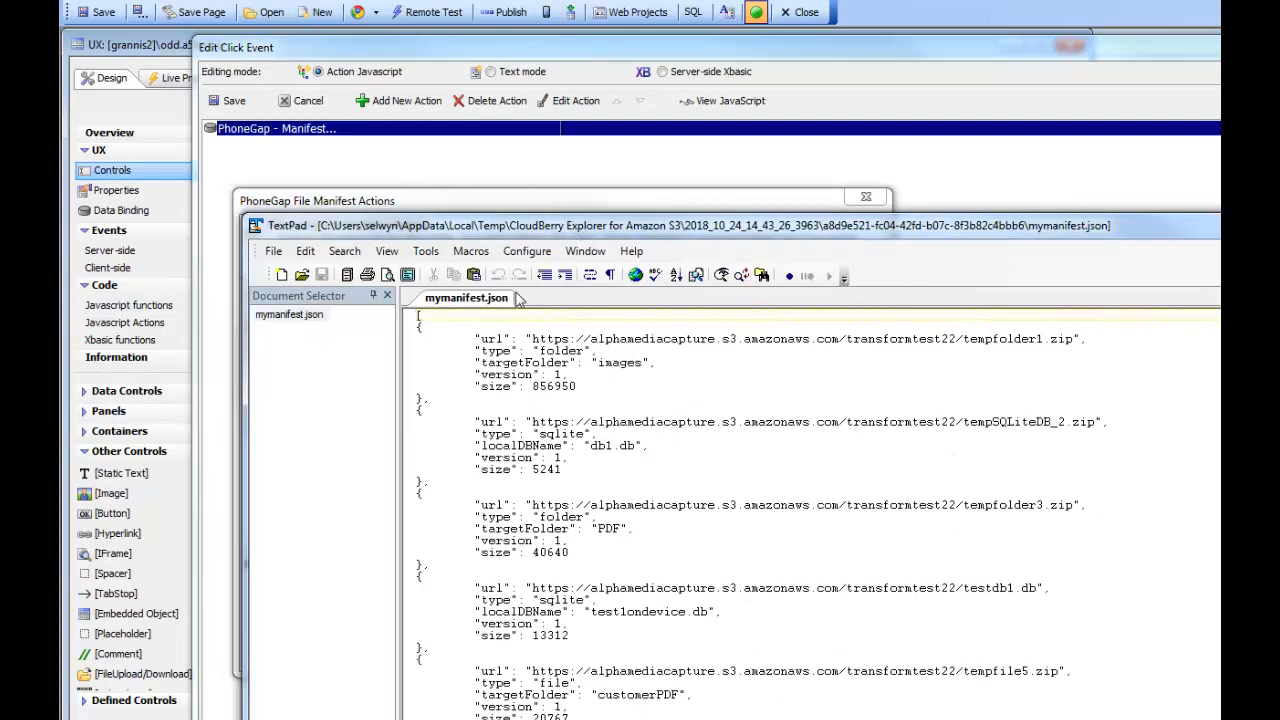
{"action": "left_click_drag", "start_coordinate": [643, 232], "coordinate": [705, 138]}
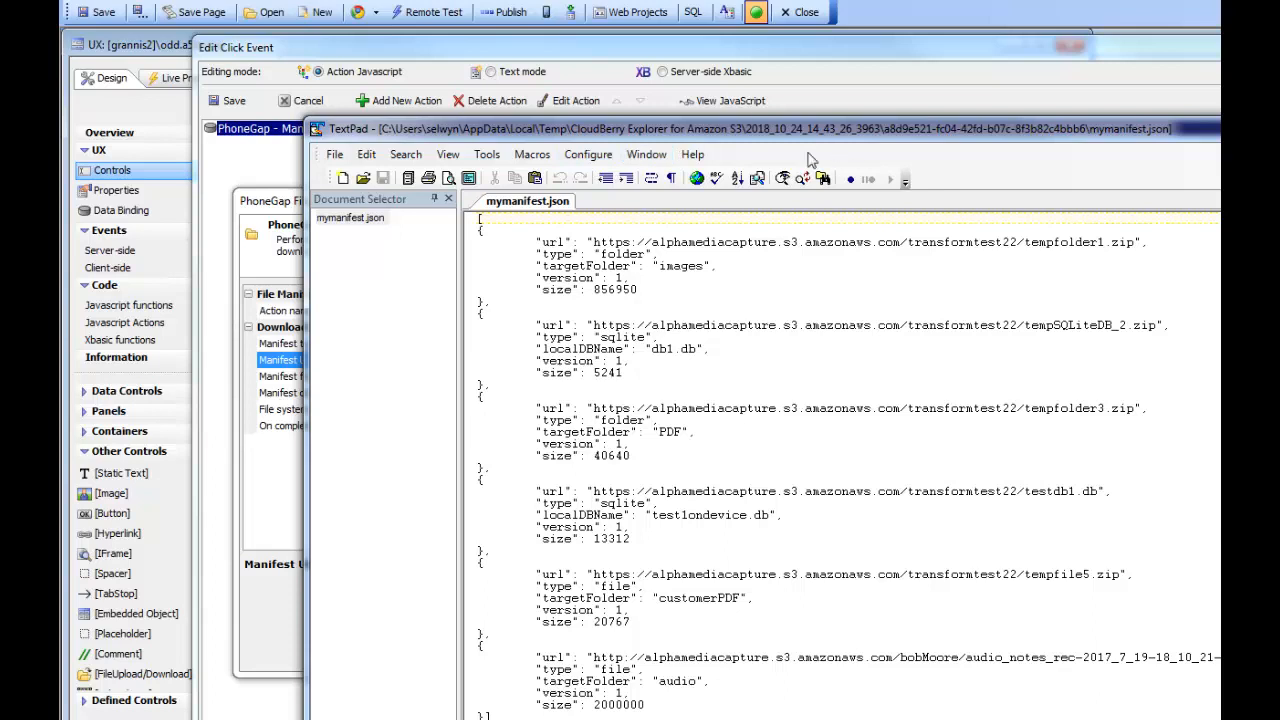
{"action": "left_click_drag", "start_coordinate": [788, 132], "coordinate": [1279, 212]}
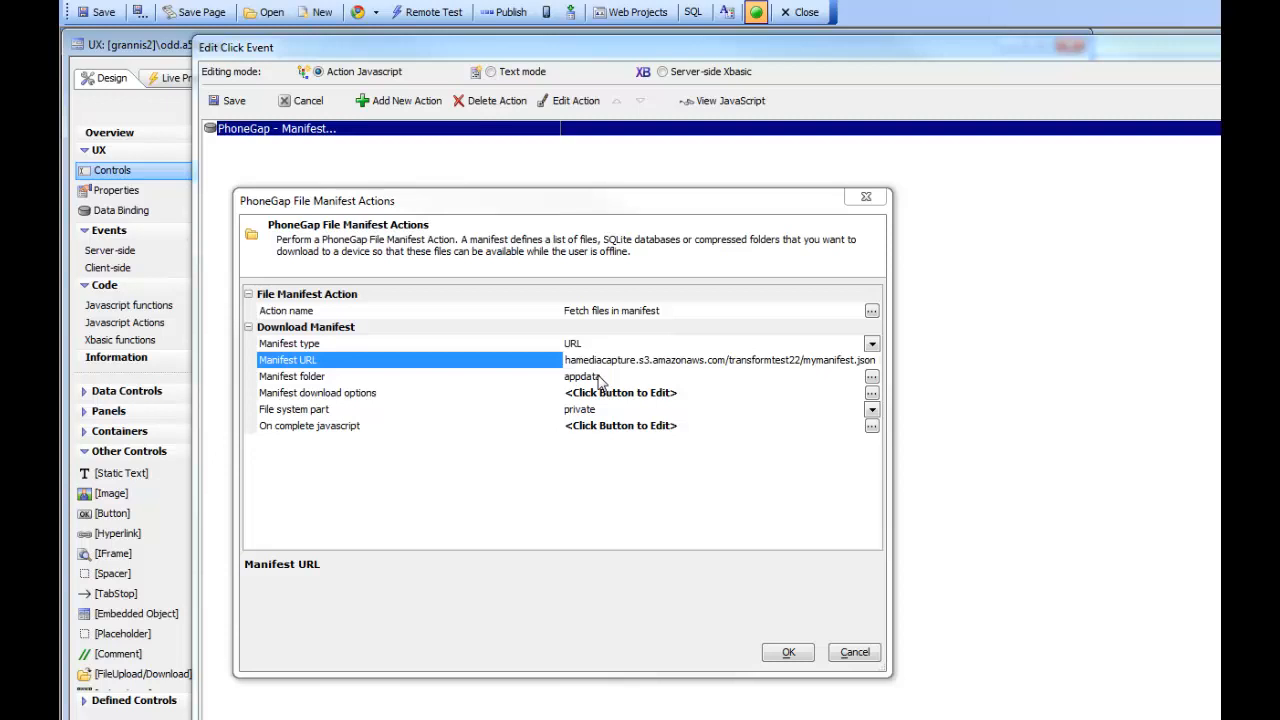
{"action": "left_click", "coordinate": [786, 651]}
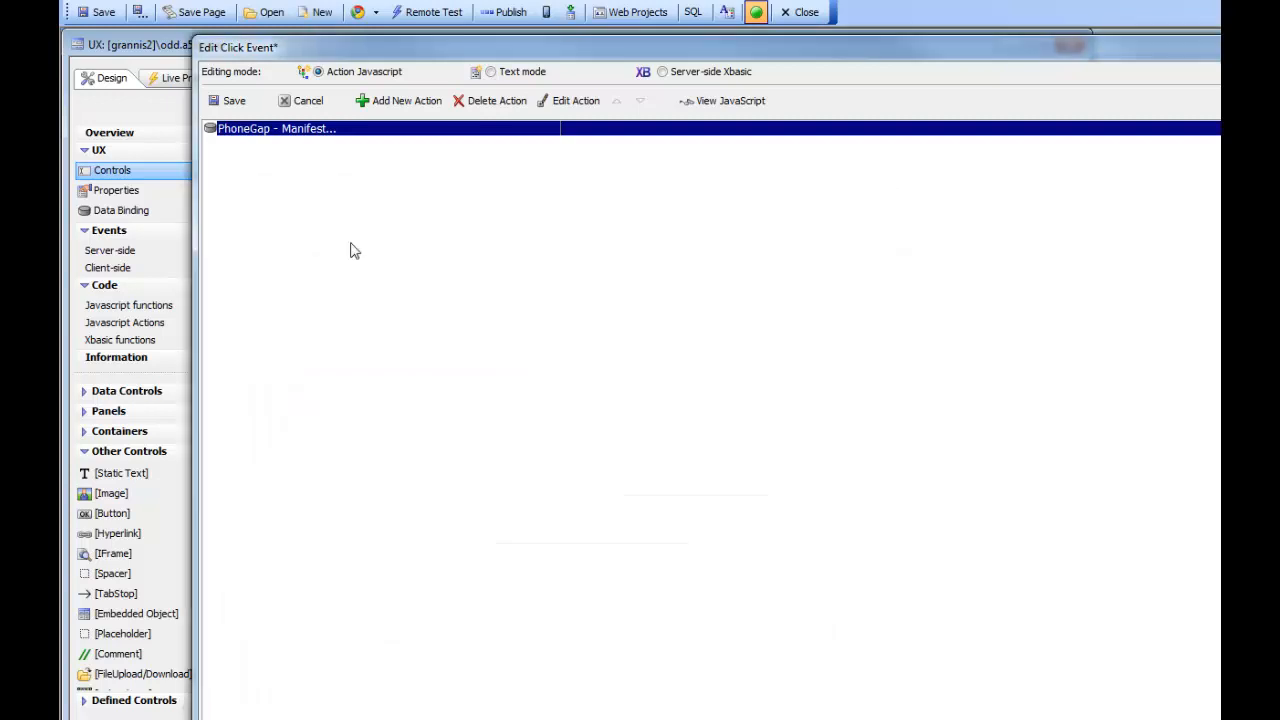
{"action": "left_click", "coordinate": [230, 101]}
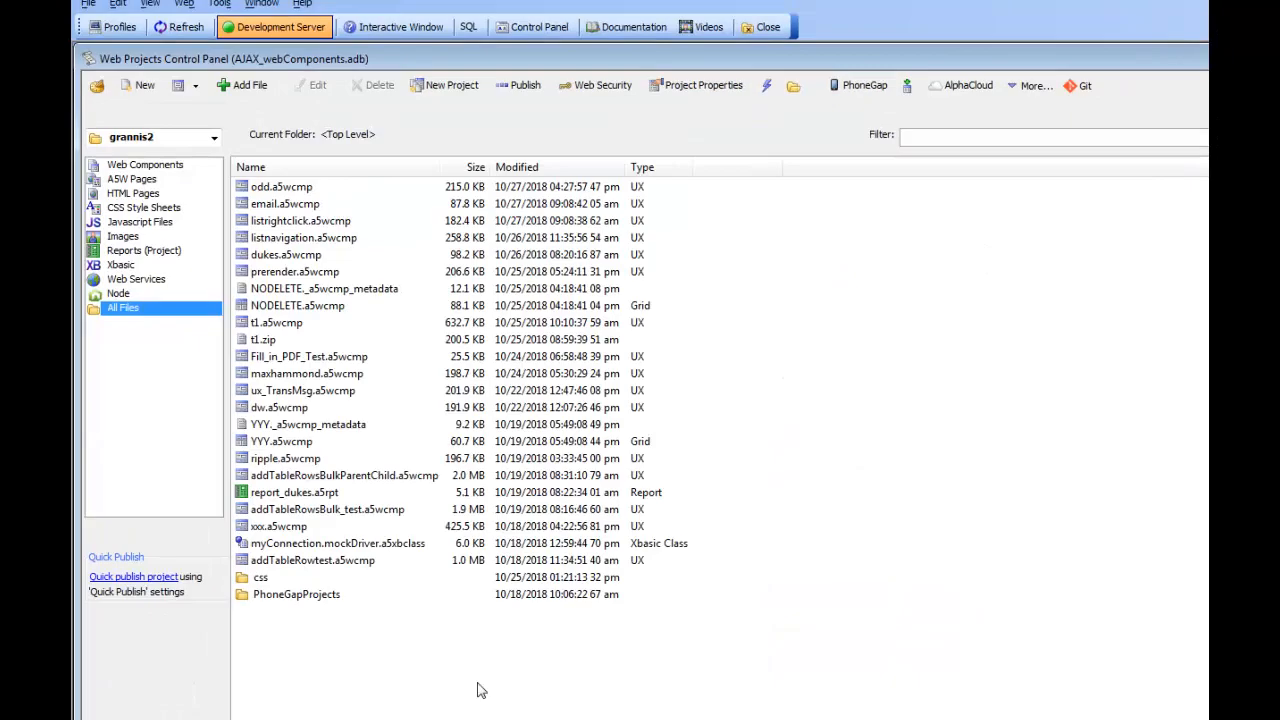
Open the on-device-data builder for TransForm/PhoneGap applications and load the saved ondevicedatadefinition setting.
{"action": "left_click", "coordinate": [219, 4]}
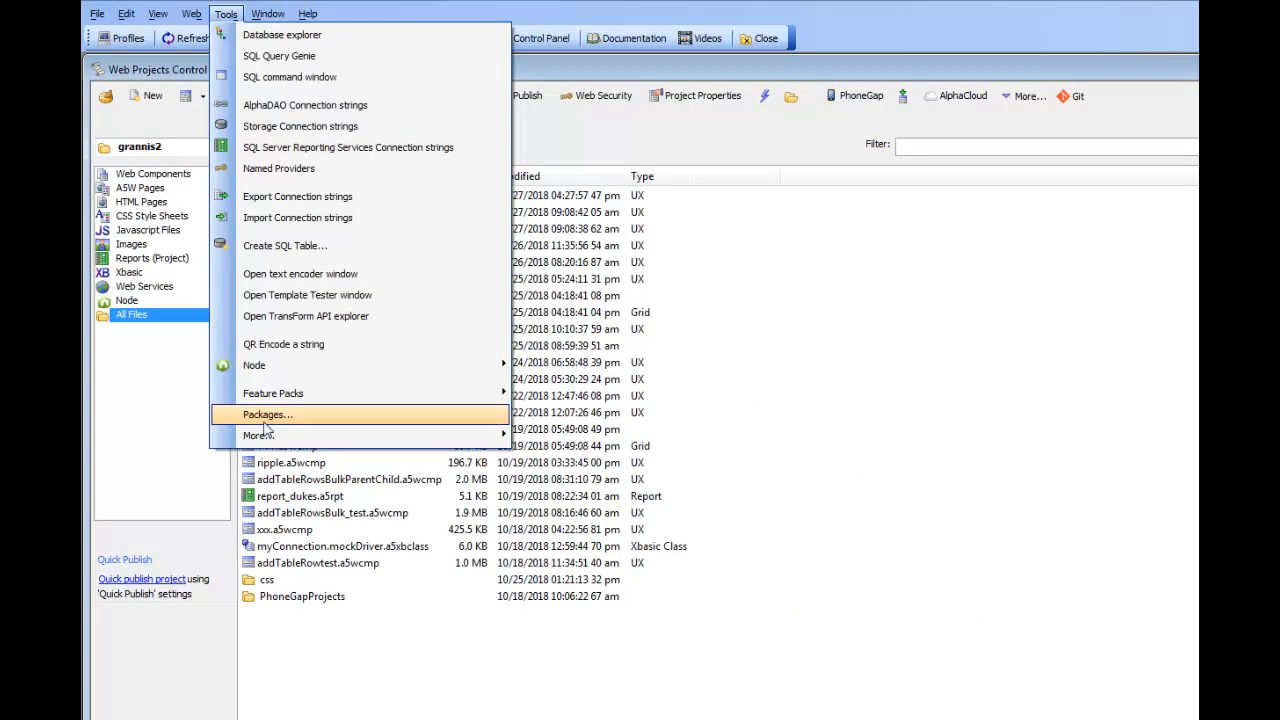
{"action": "mouse_move", "coordinate": [281, 437]}
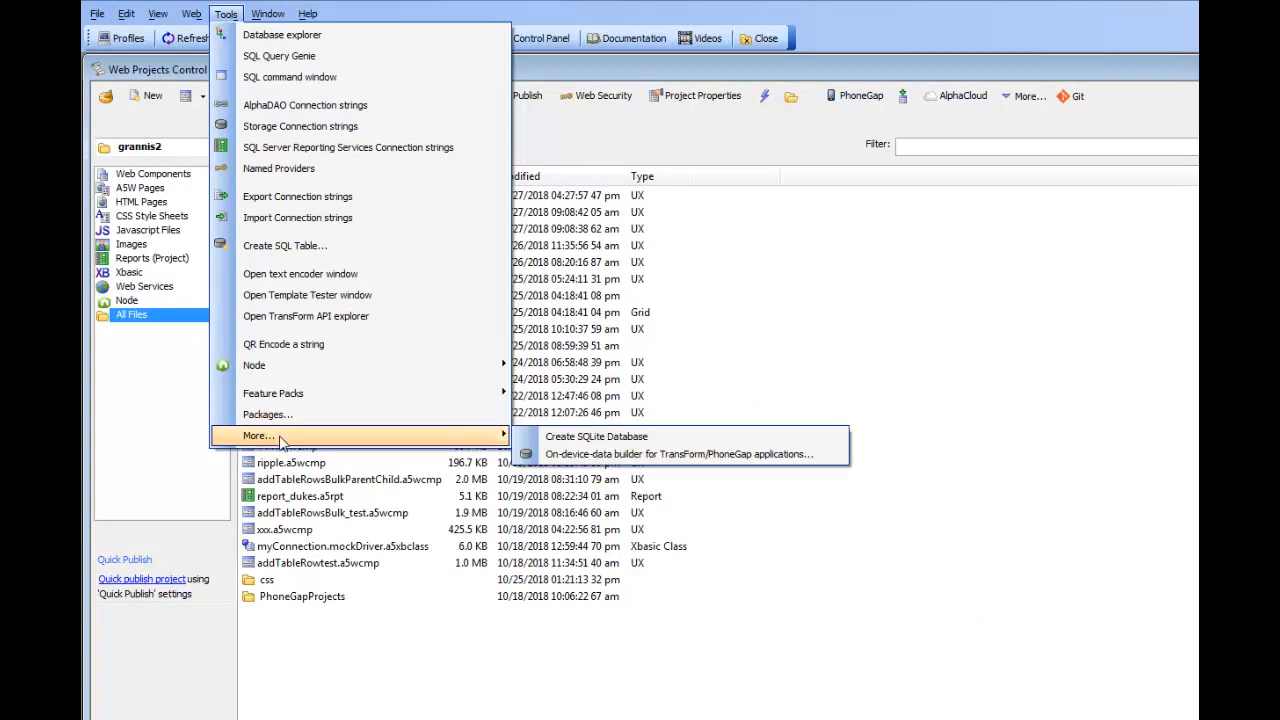
{"action": "left_click", "coordinate": [565, 458]}
{"action": "left_click_drag", "start_coordinate": [798, 178], "coordinate": [354, 98]}
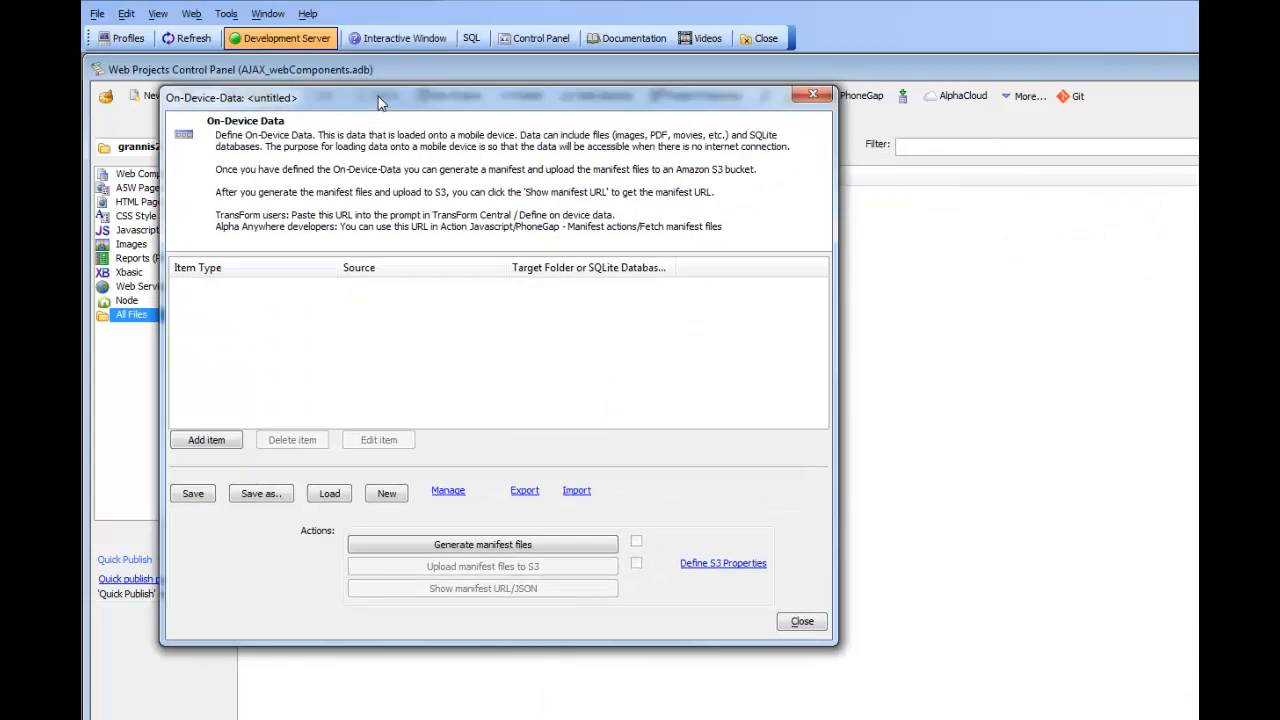
{"action": "left_click", "coordinate": [338, 497]}
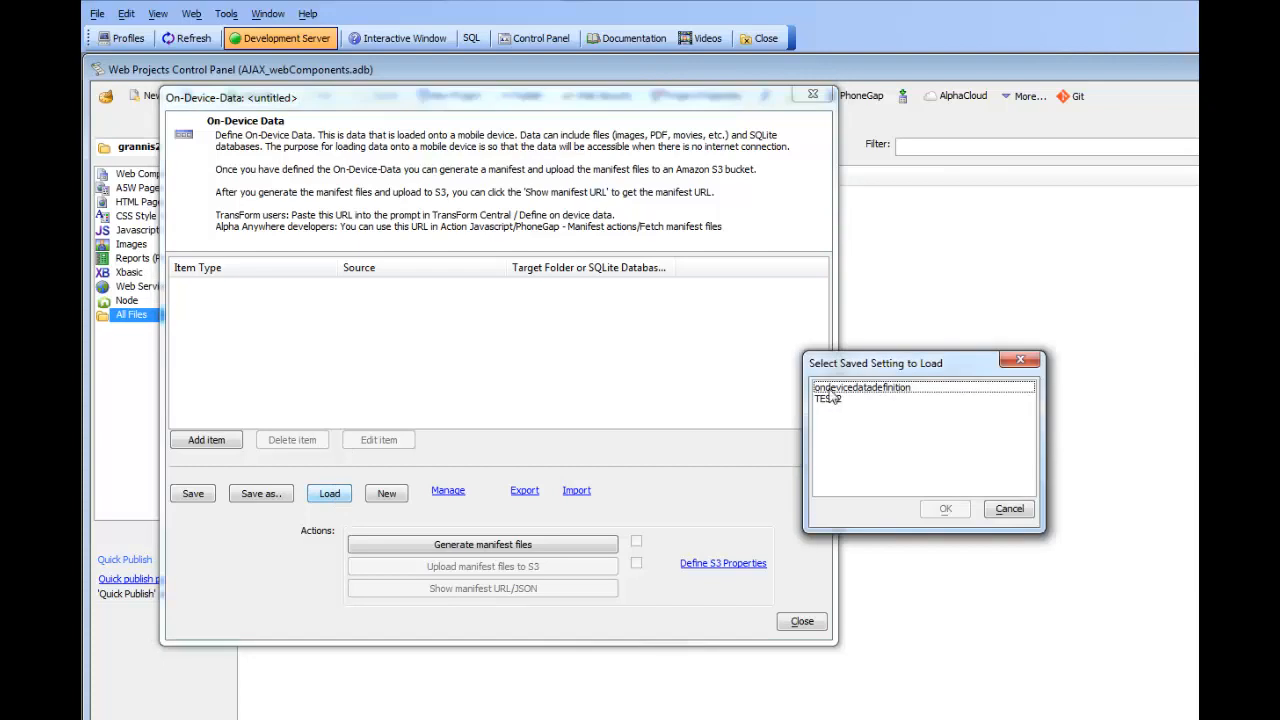
{"action": "double_click", "coordinate": [829, 389]}
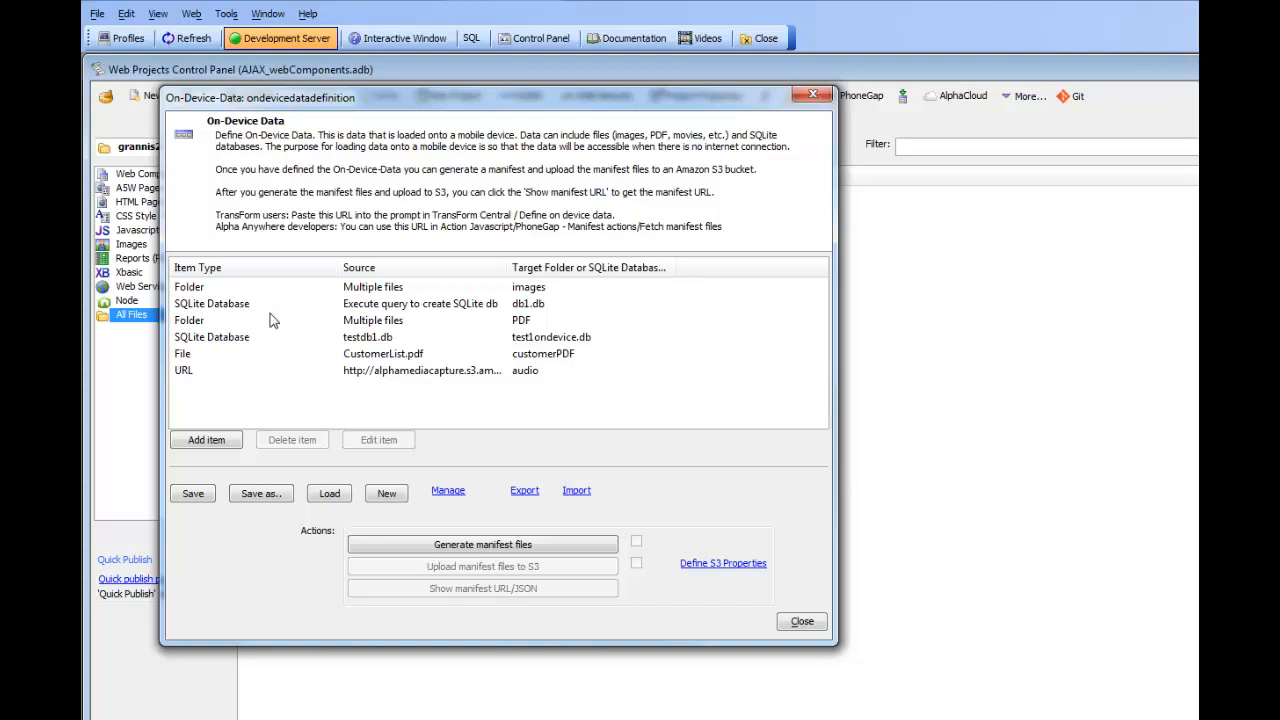
Review the file list of the folder item targeting images, and accept the item as it is.
{"action": "double_click", "coordinate": [193, 288]}
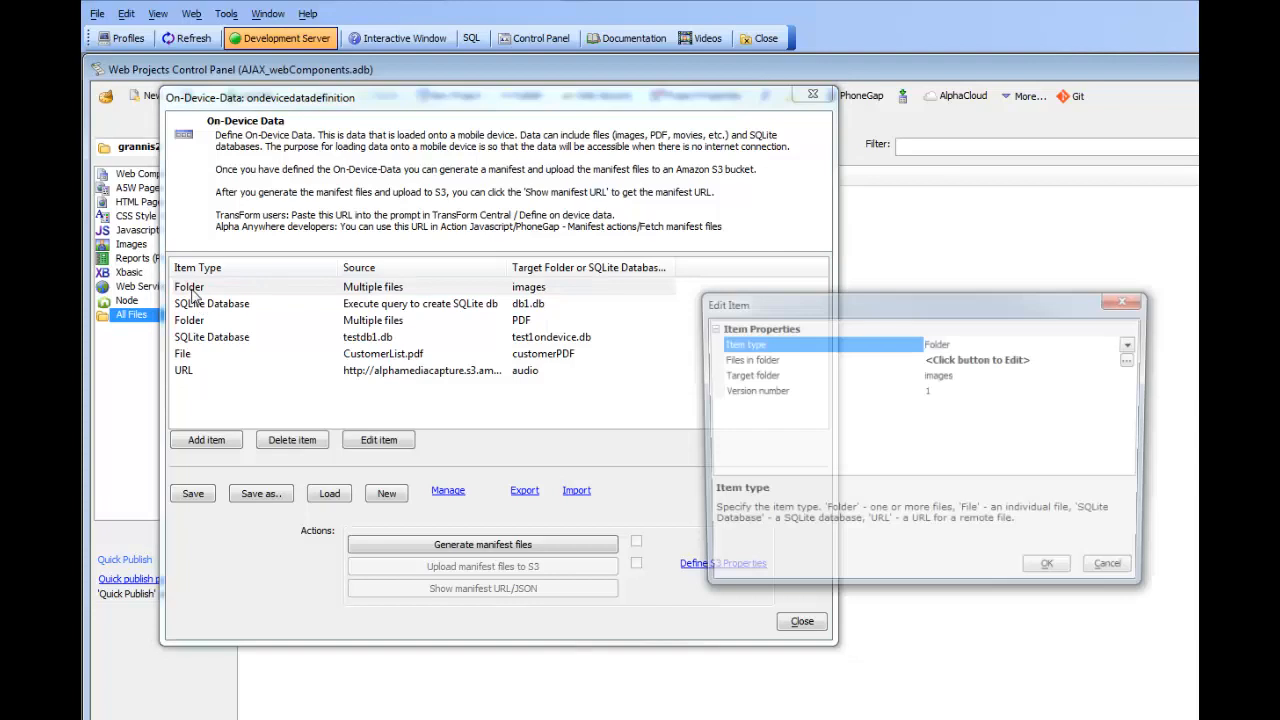
{"action": "left_click", "coordinate": [803, 360]}
{"action": "double_click", "coordinate": [803, 360]}
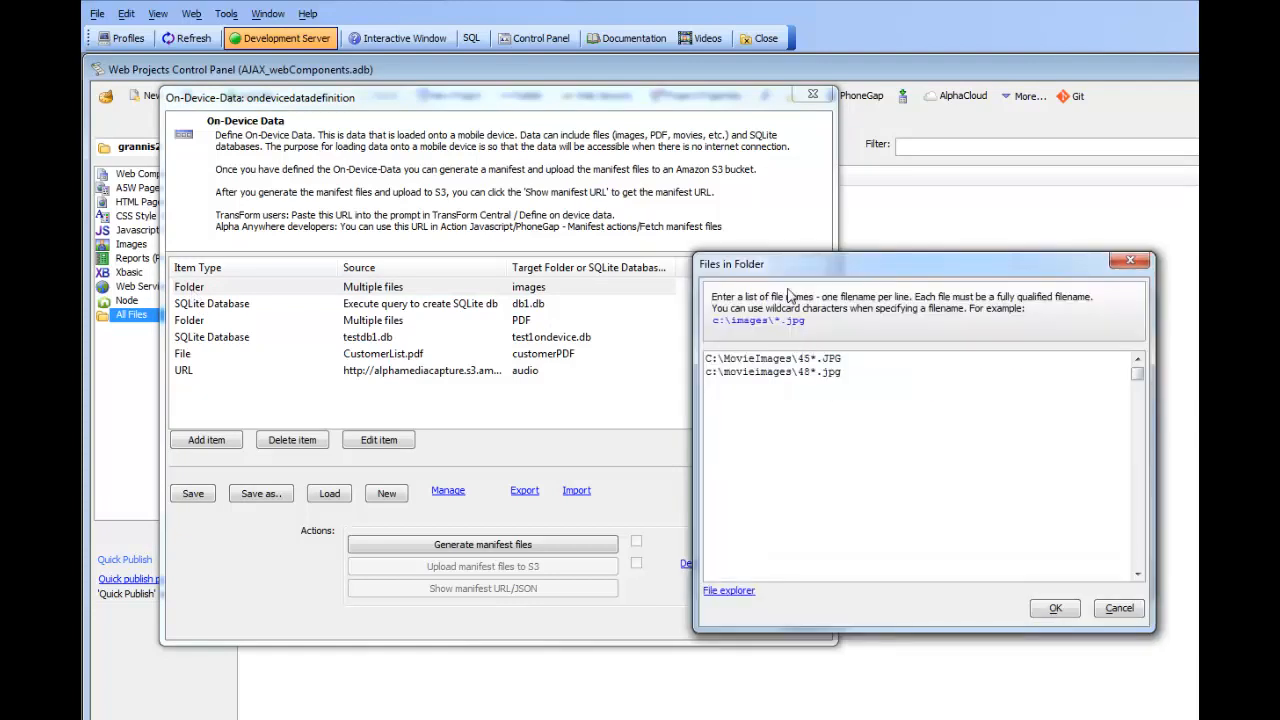
{"action": "left_click_drag", "start_coordinate": [865, 272], "coordinate": [584, 215]}
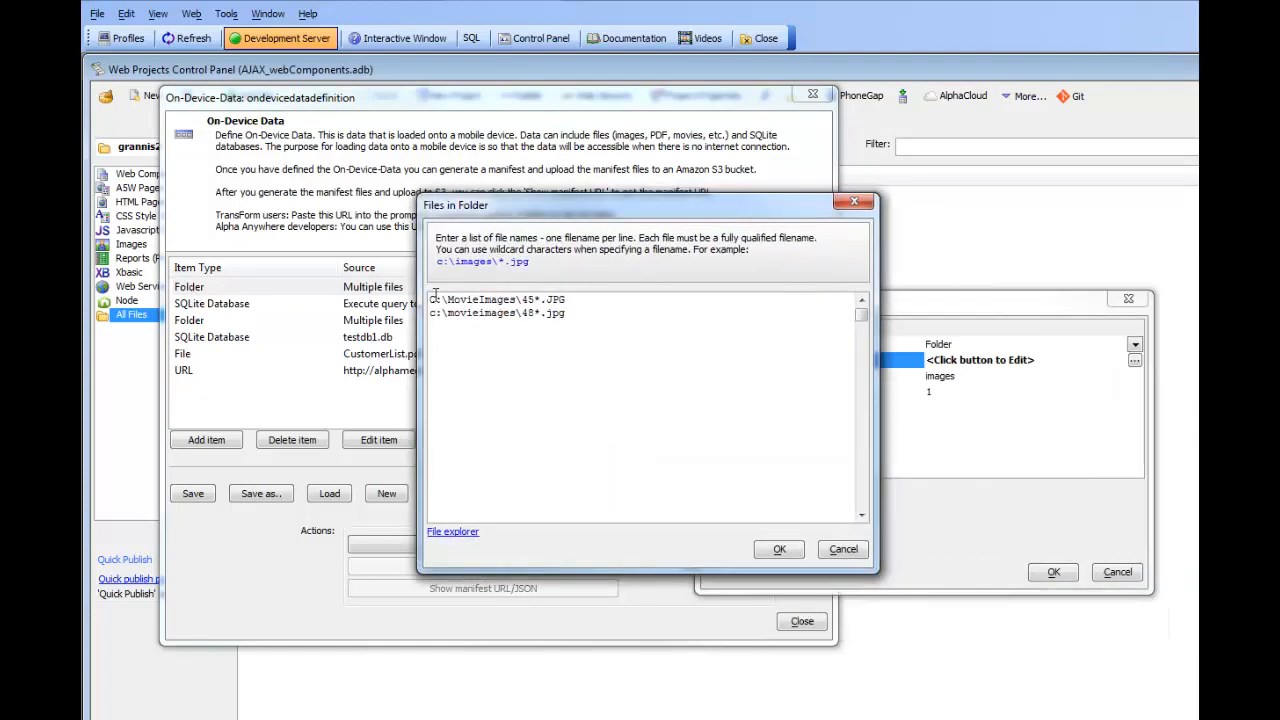
{"action": "left_click_drag", "start_coordinate": [431, 299], "coordinate": [590, 330]}
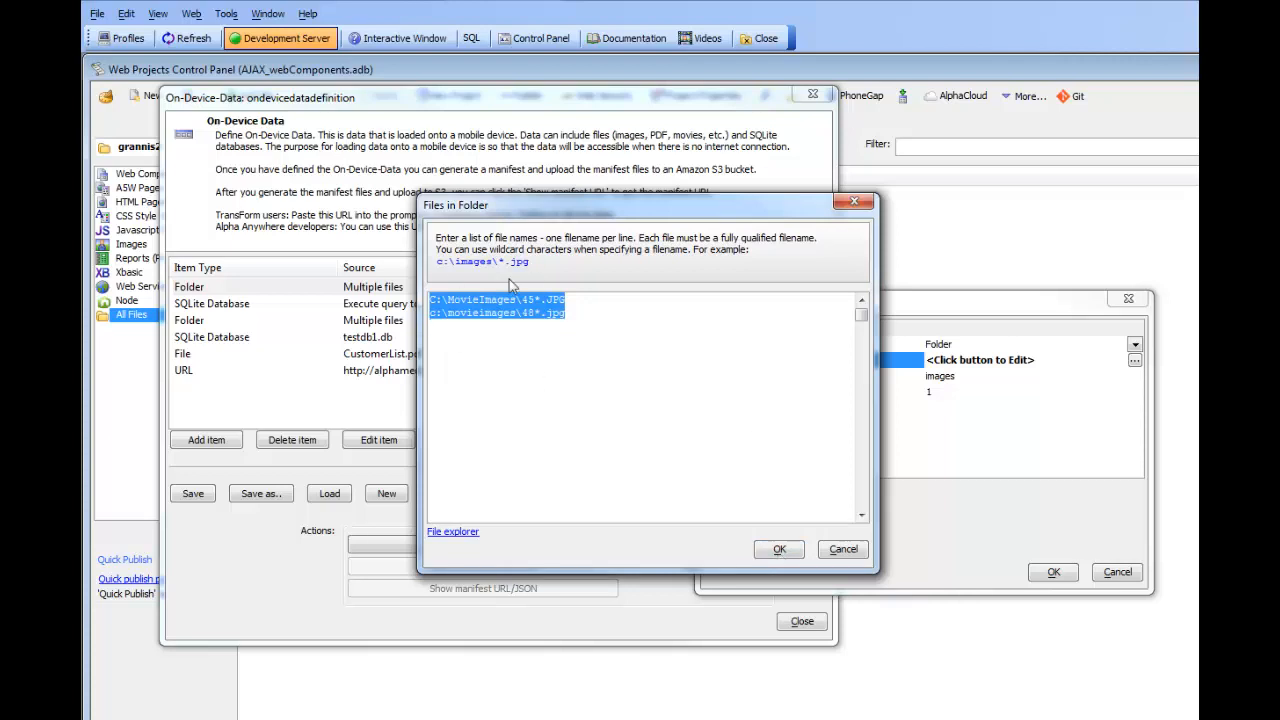
{"action": "left_click", "coordinate": [779, 551]}
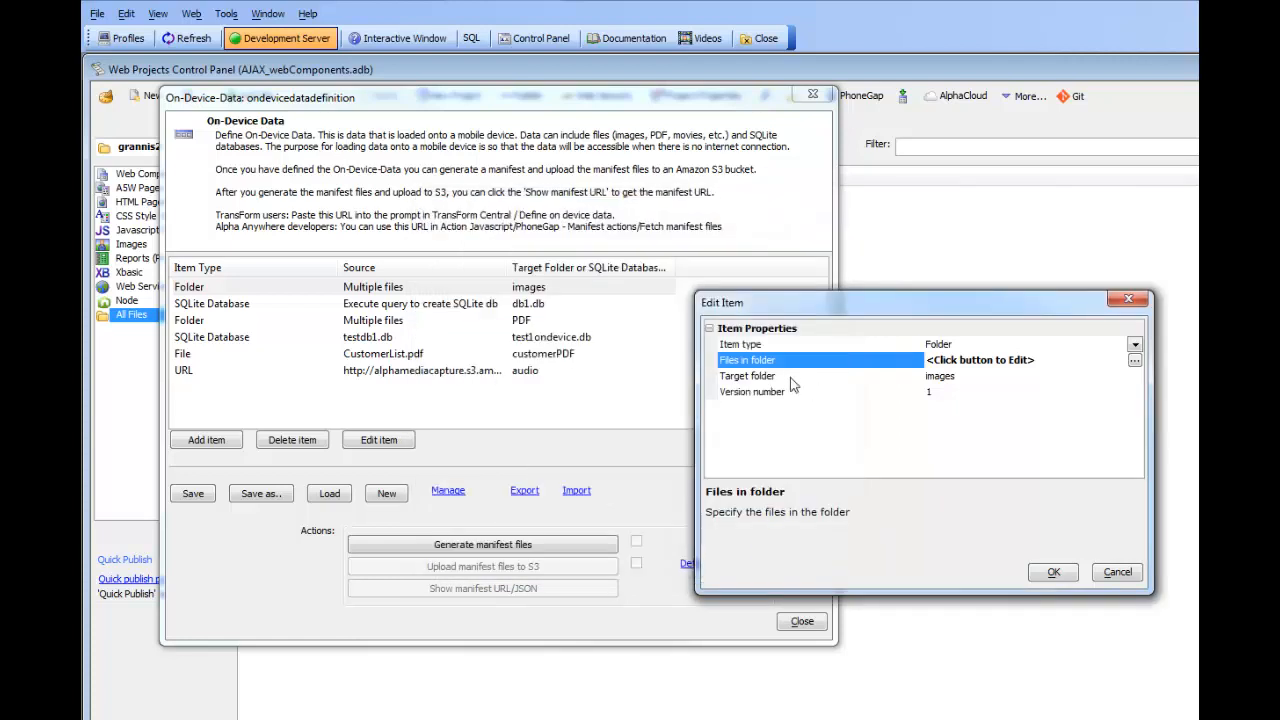
{"action": "left_click", "coordinate": [1052, 572]}
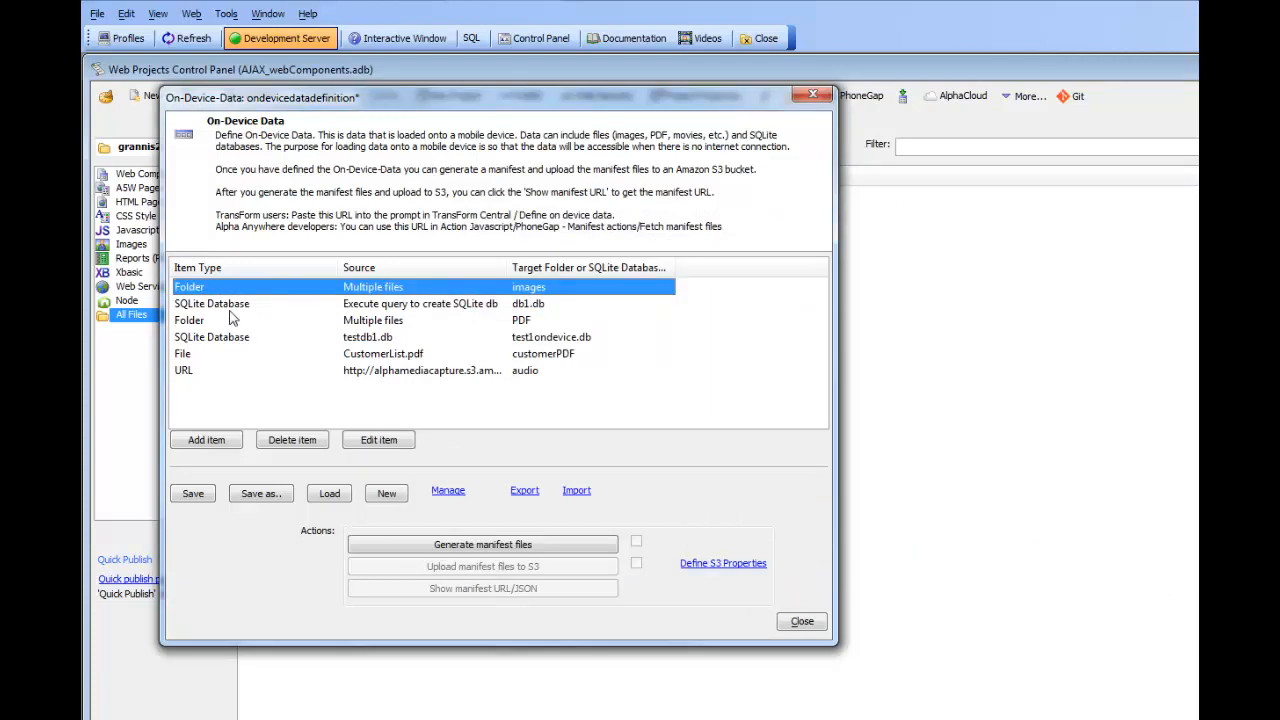
Examine the SQLite database definition of the db1.db item and accept the item as it is.
{"action": "double_click", "coordinate": [232, 305]}
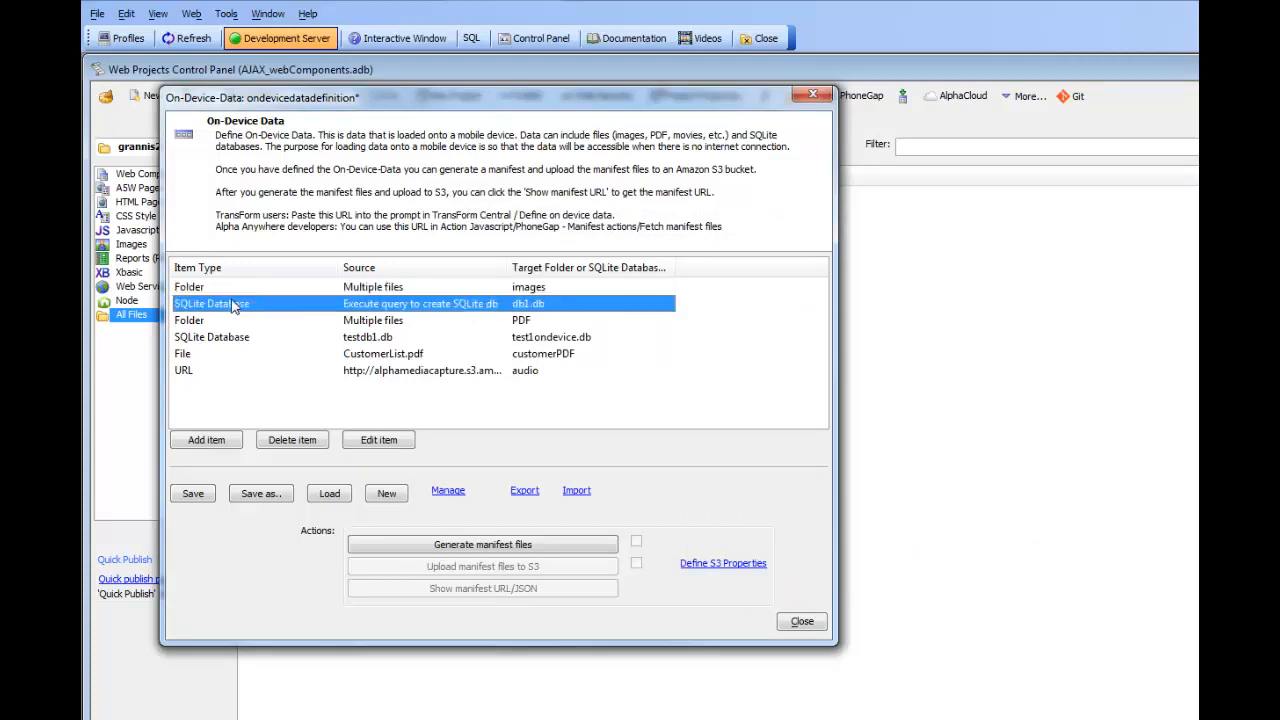
{"action": "left_click_drag", "start_coordinate": [892, 309], "coordinate": [537, 252]}
{"action": "double_click", "coordinate": [480, 320]}
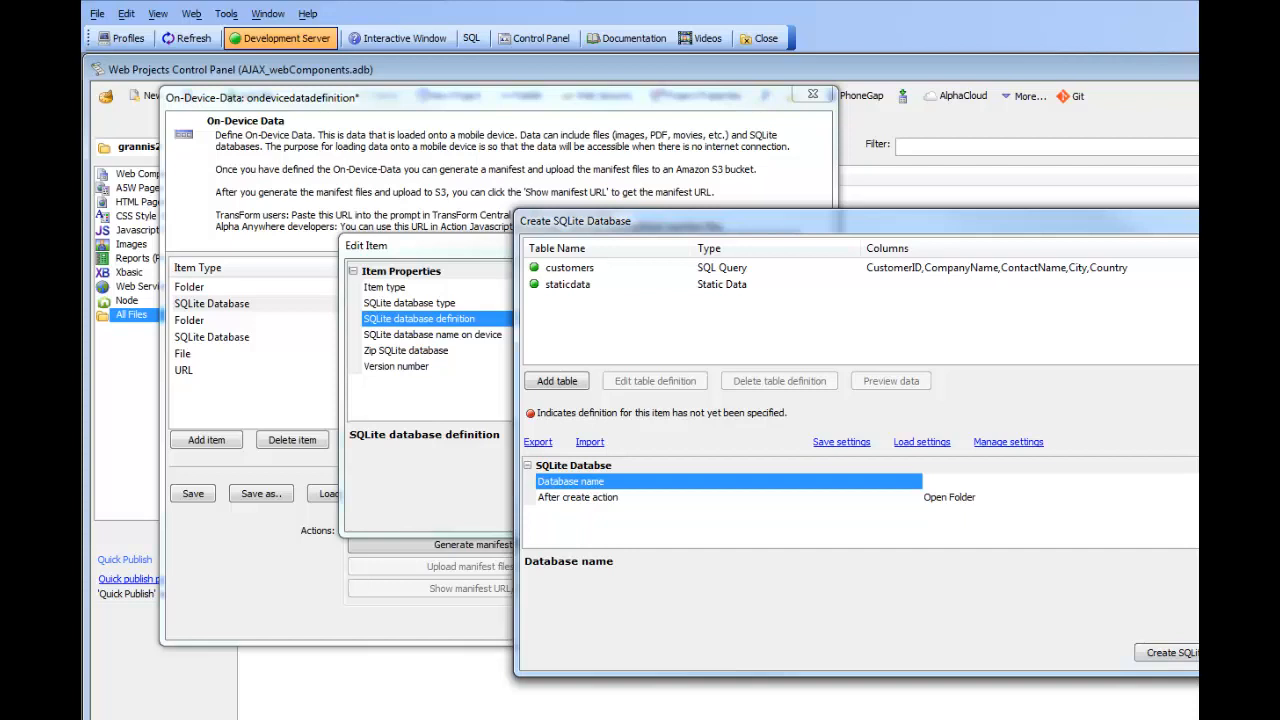
{"action": "left_click", "coordinate": [1165, 652]}
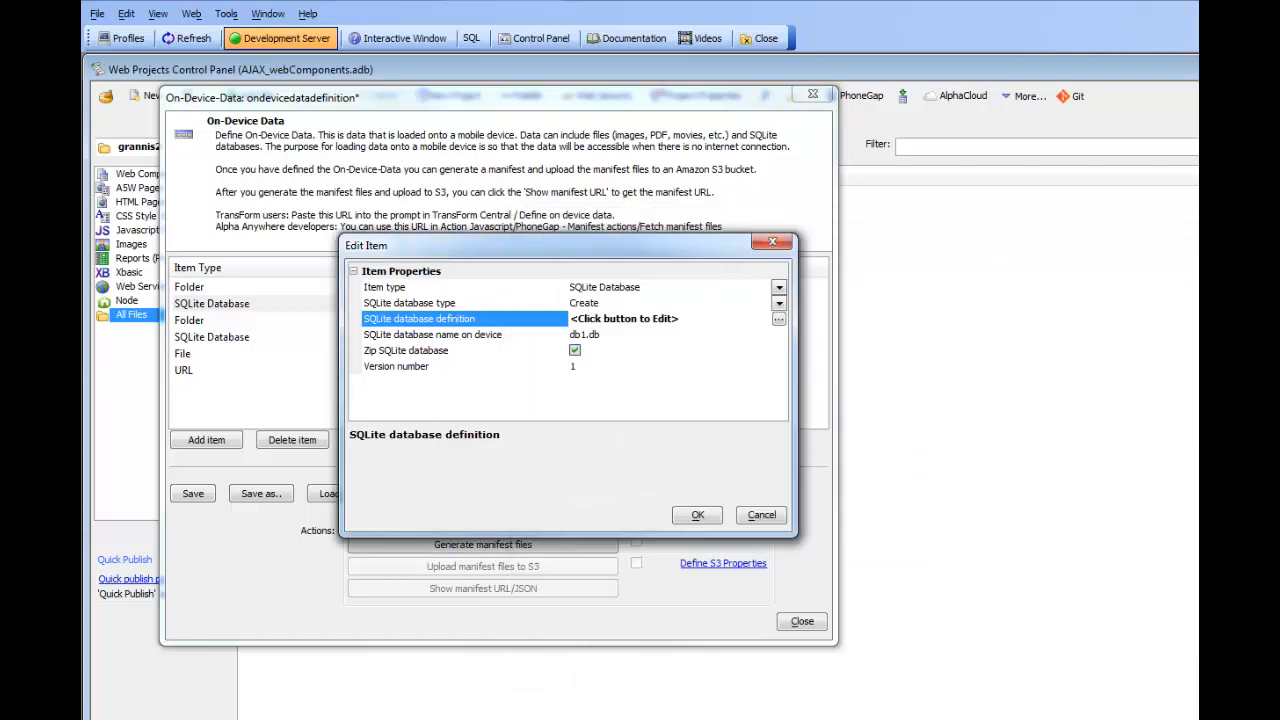
{"action": "left_click", "coordinate": [686, 518]}
Review the file list of the folder item targeting PDF, and accept the item as it is.
{"action": "left_click", "coordinate": [233, 325]}
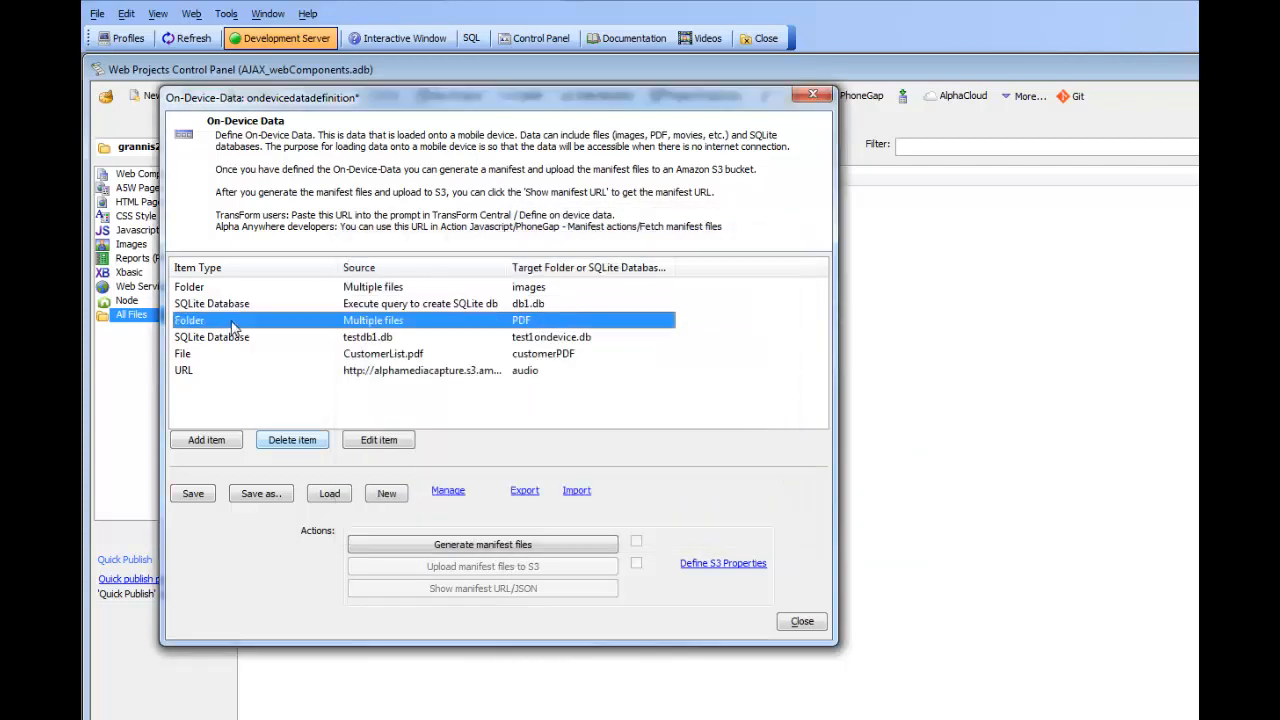
{"action": "double_click", "coordinate": [233, 325]}
{"action": "left_click", "coordinate": [781, 364]}
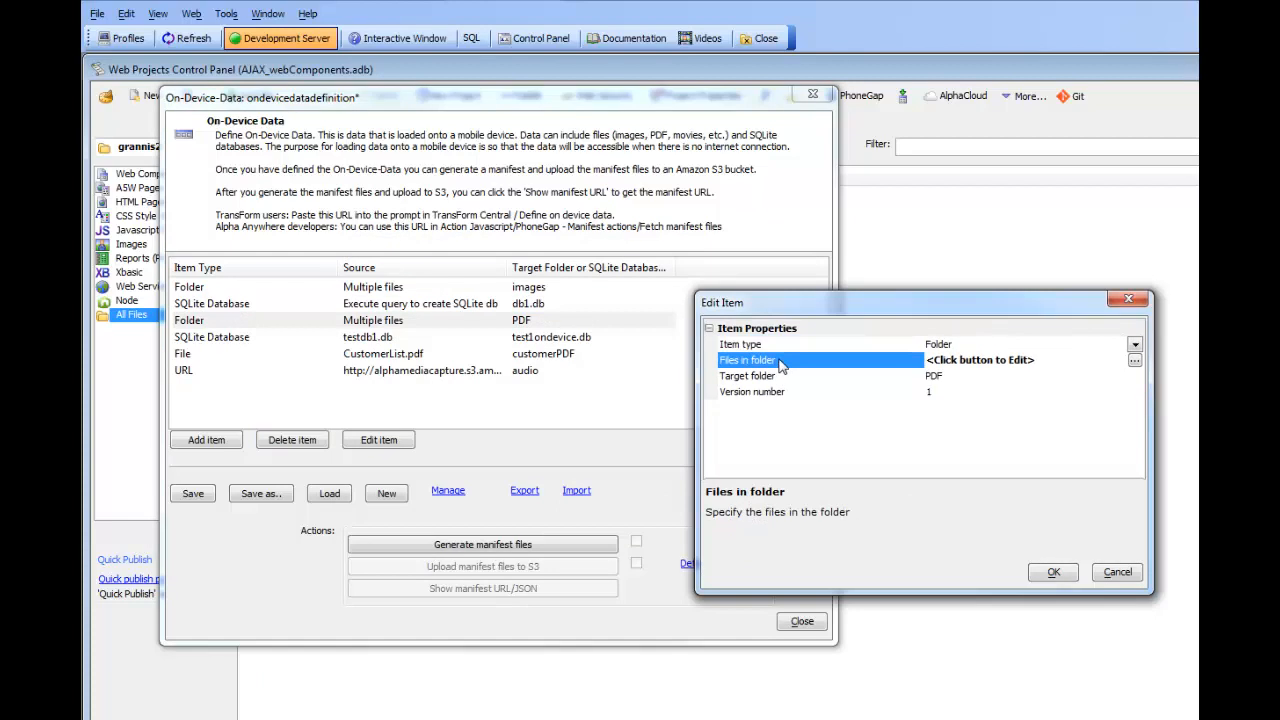
{"action": "double_click", "coordinate": [781, 364]}
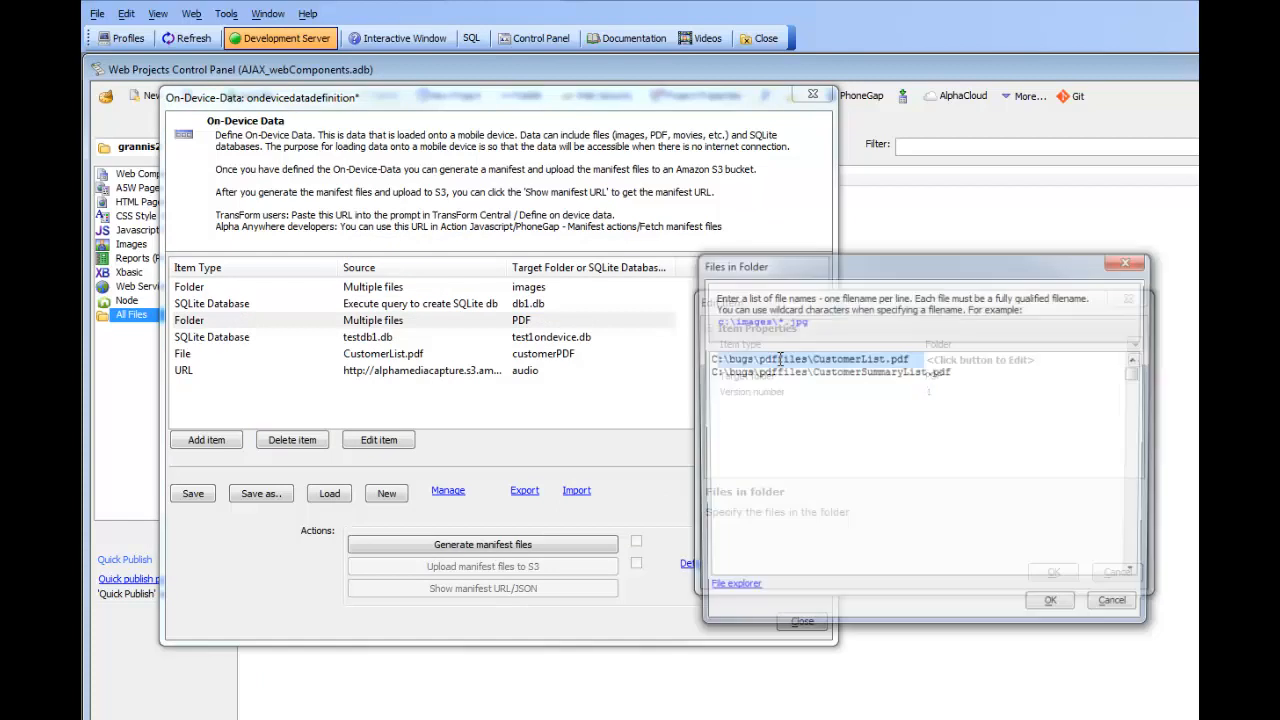
{"action": "left_click", "coordinate": [1050, 608]}
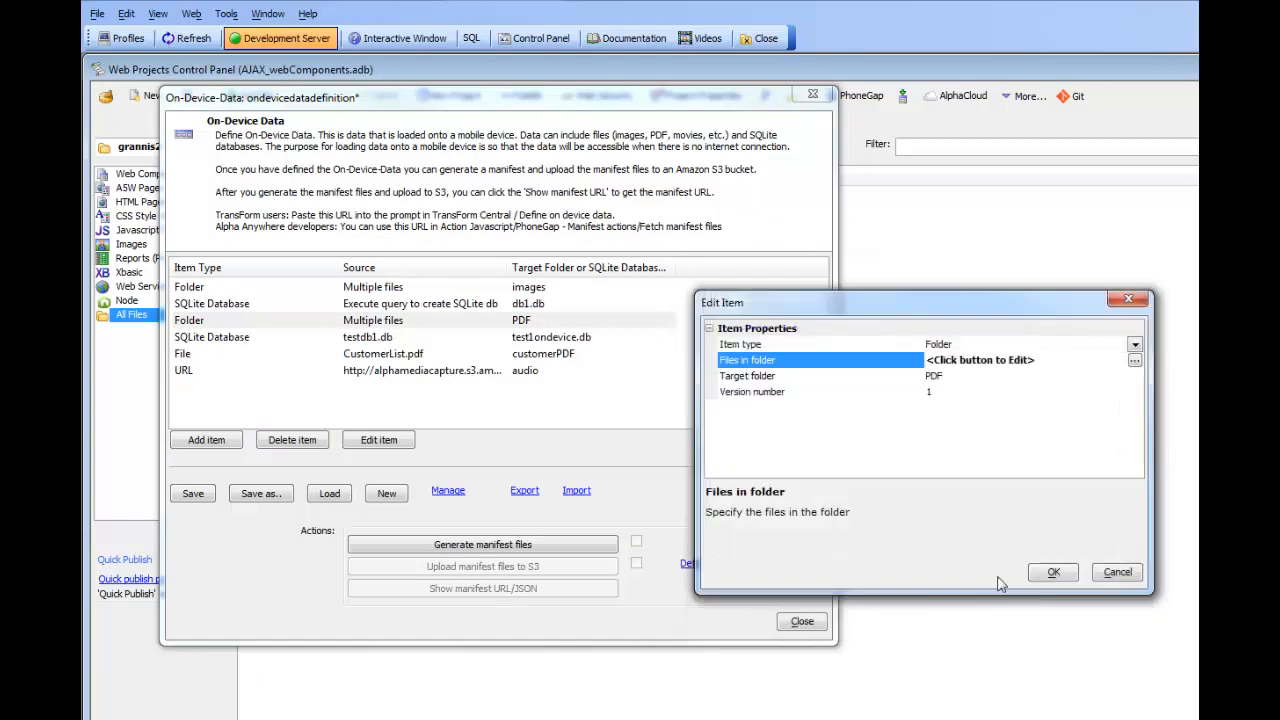
{"action": "left_click", "coordinate": [1050, 572]}
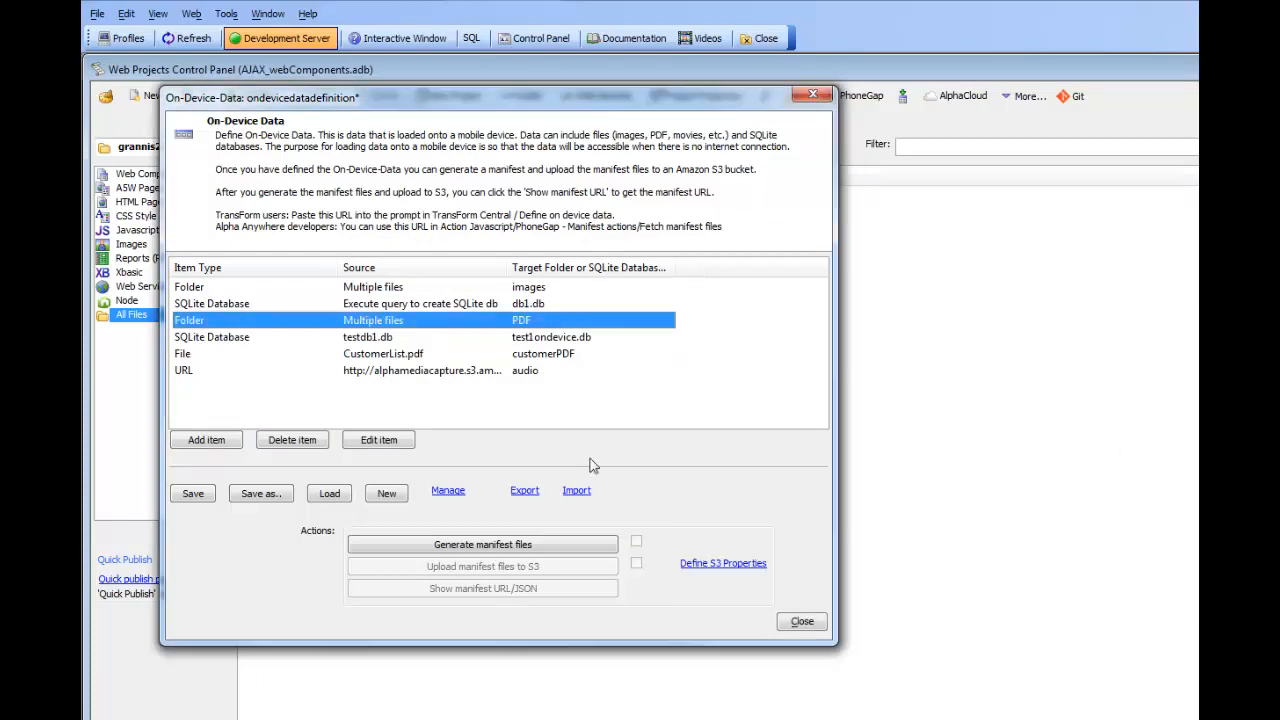
Review the URL item targeting audio, including the end of its remote file URL, and accept the item as it is.
{"action": "double_click", "coordinate": [421, 373]}
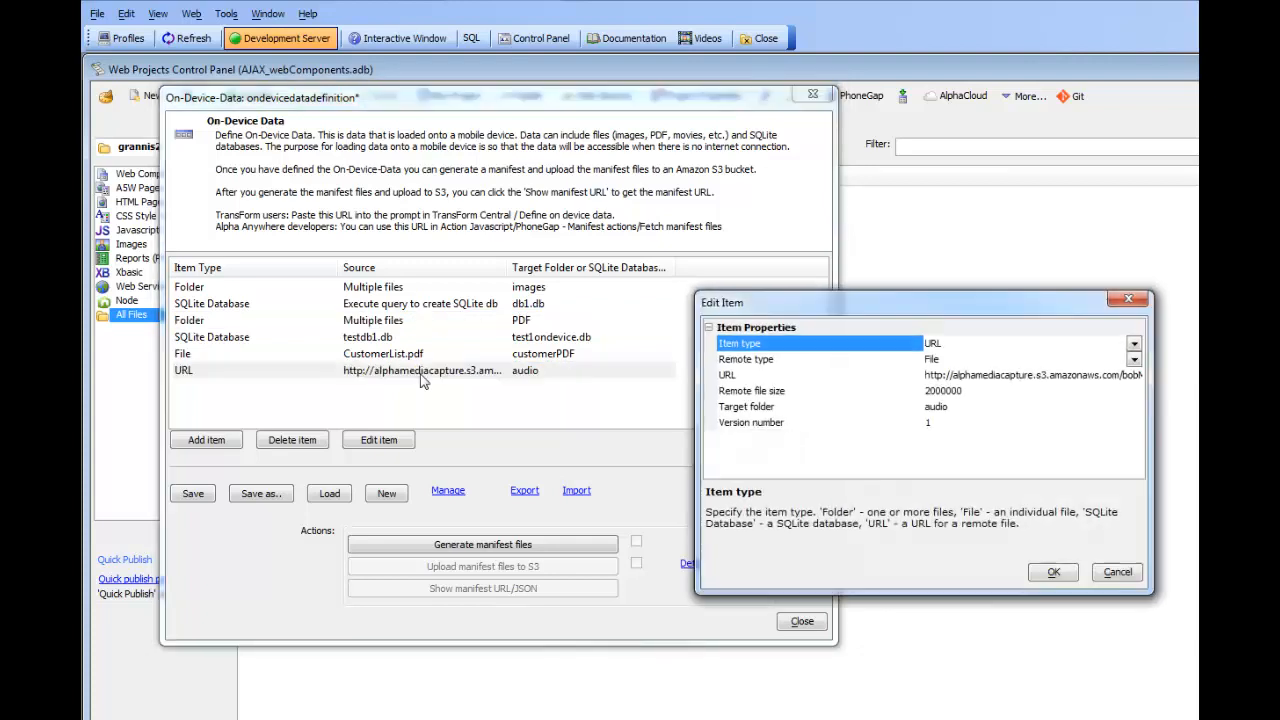
{"action": "left_click_drag", "start_coordinate": [916, 318], "coordinate": [647, 334]}
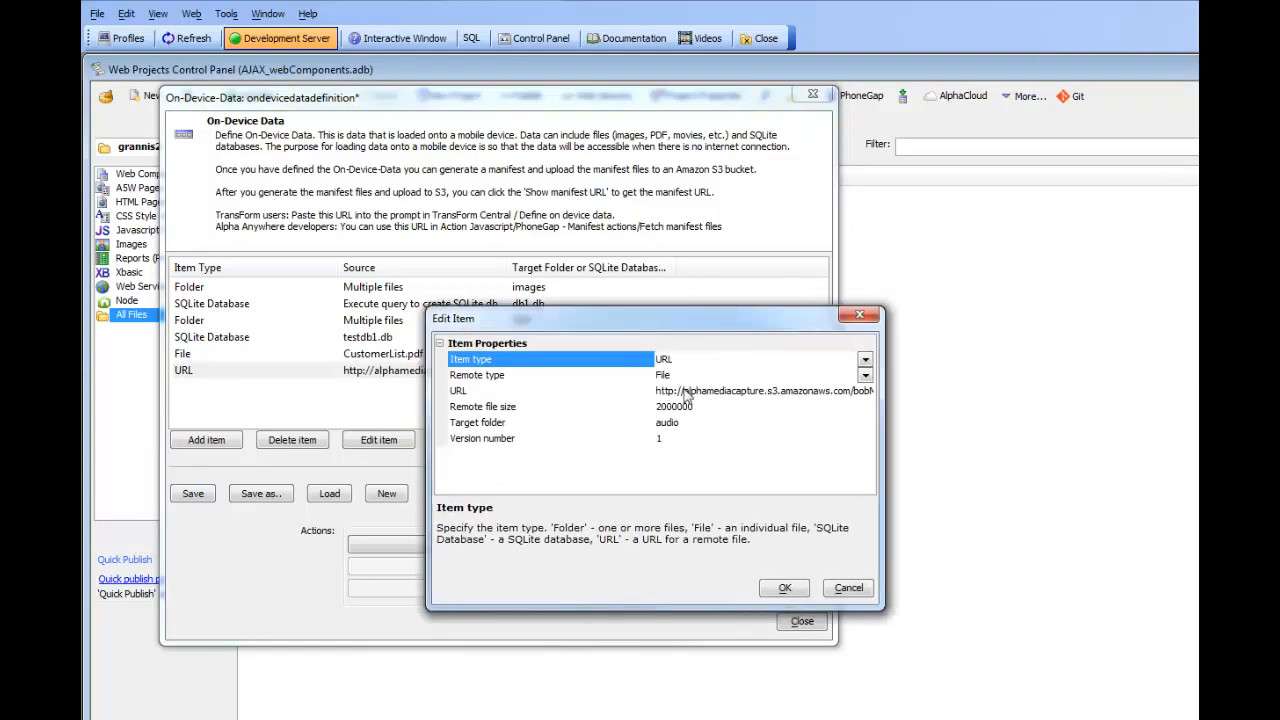
{"action": "left_click", "coordinate": [721, 392]}
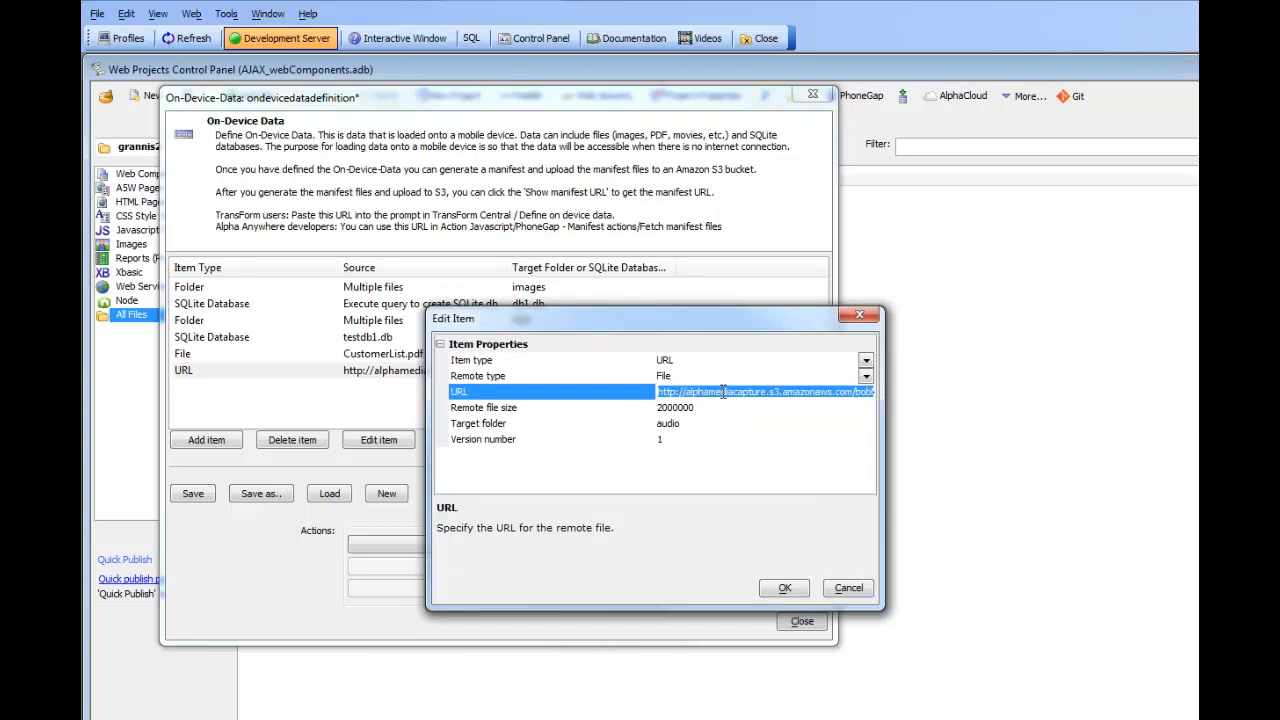
{"action": "key", "text": "End"}
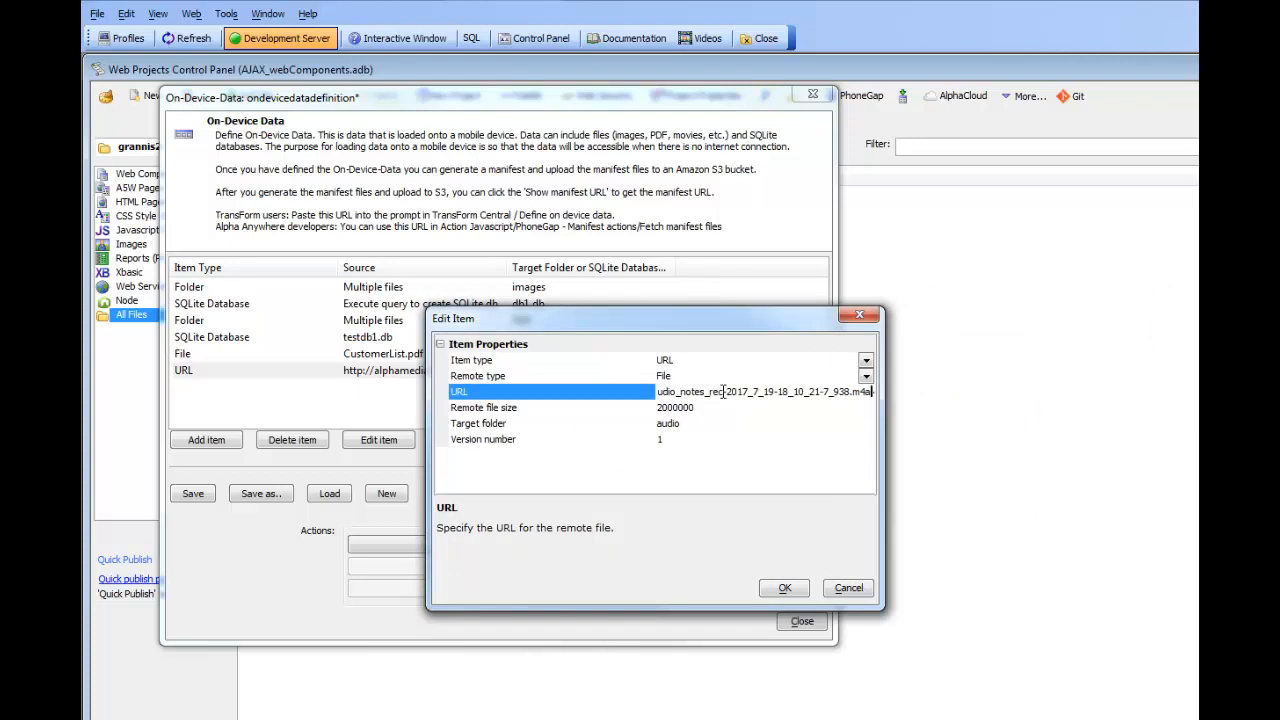
{"action": "left_click", "coordinate": [786, 590]}
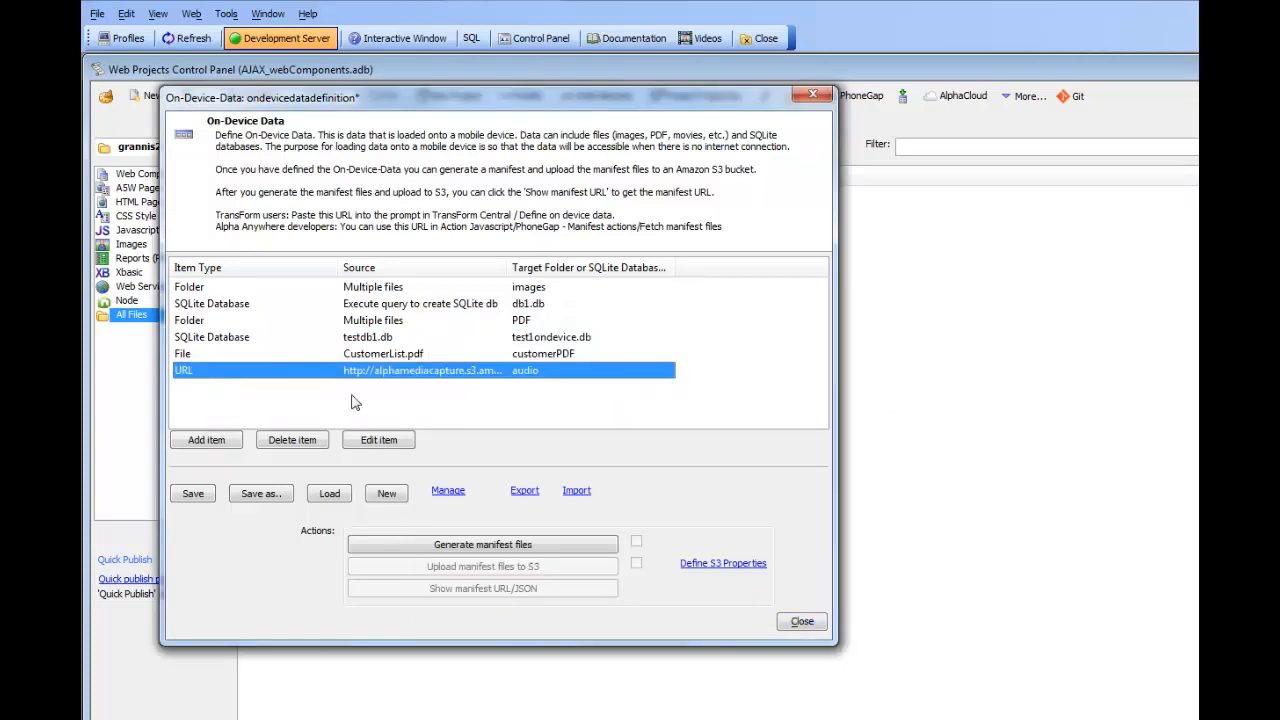
Save the on-device-data definition and generate its manifest files.
{"action": "left_click", "coordinate": [194, 496]}
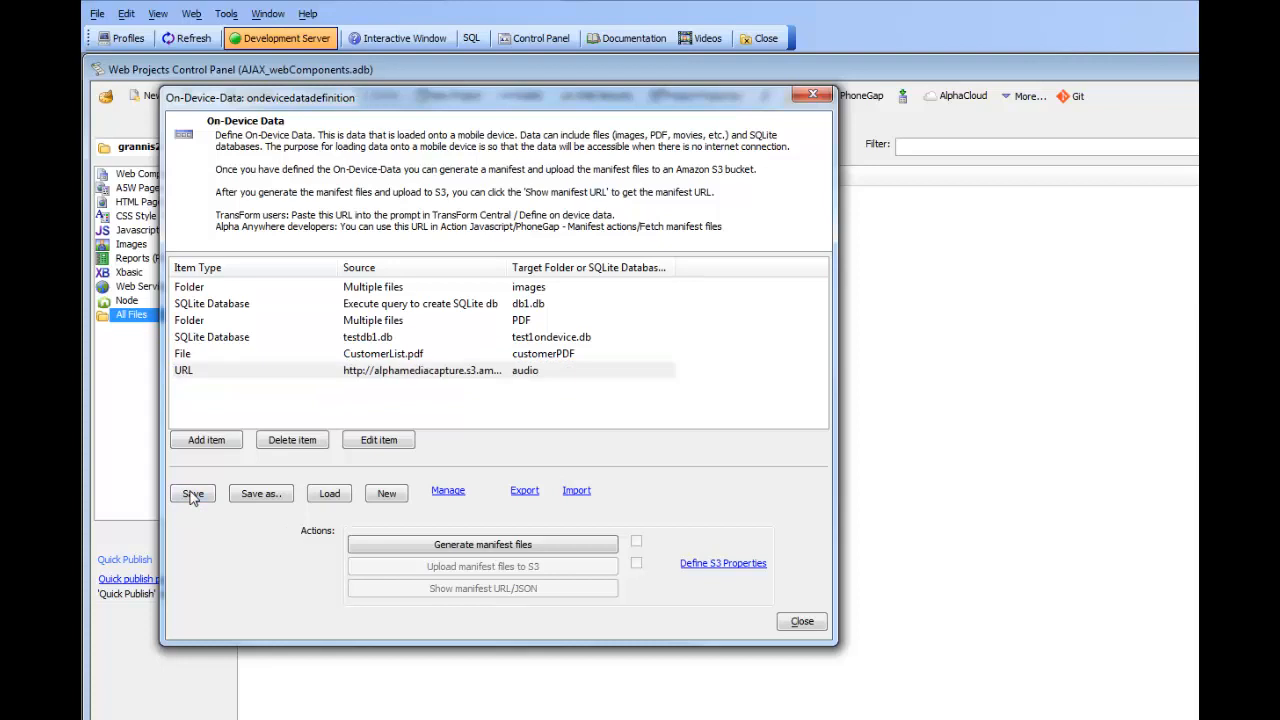
{"action": "left_click", "coordinate": [493, 548]}
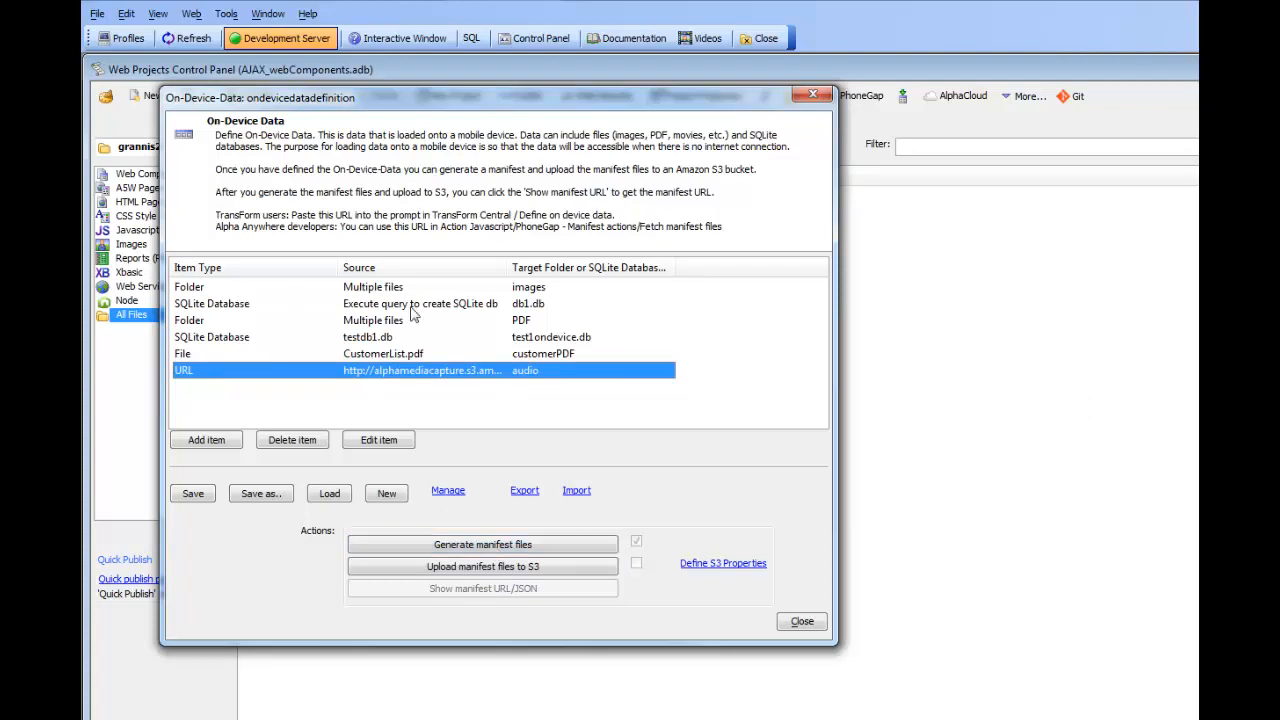
Review the Amazon S3 properties, accept them as they are, and upload the manifest files to S3.
{"action": "left_click", "coordinate": [722, 566]}
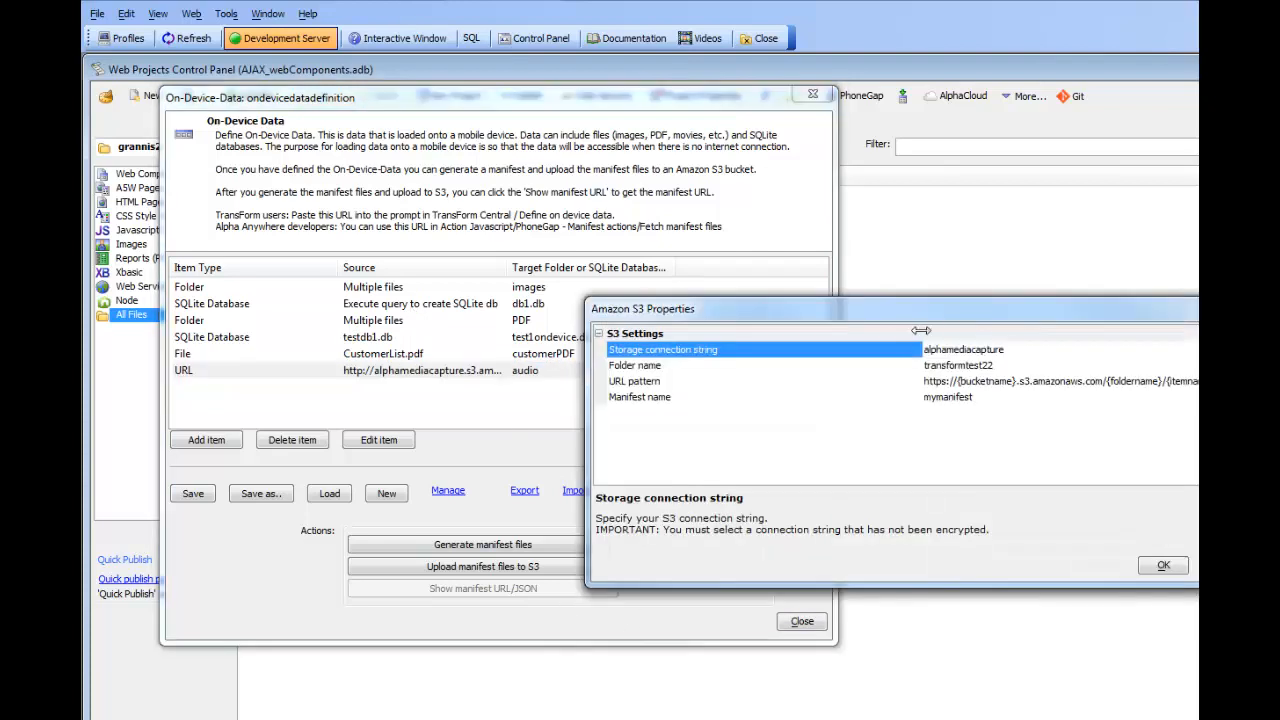
{"action": "left_click_drag", "start_coordinate": [932, 317], "coordinate": [646, 281]}
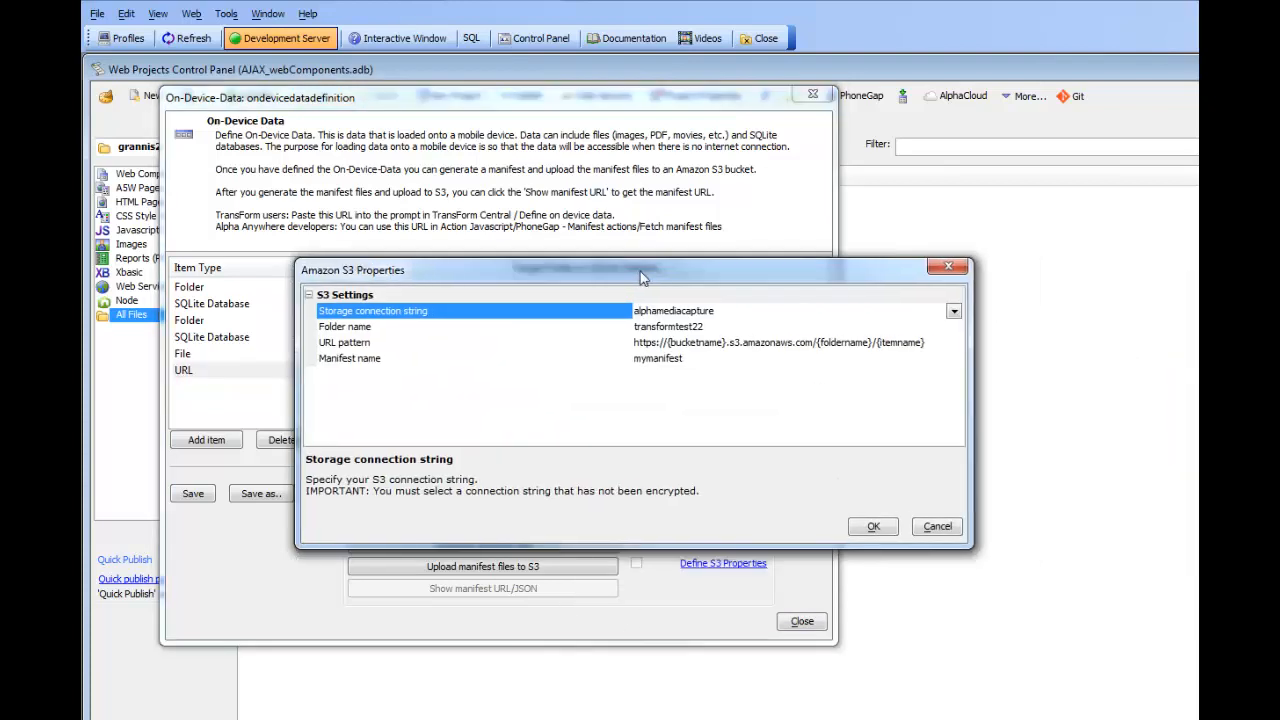
{"action": "left_click", "coordinate": [870, 527]}
{"action": "left_click", "coordinate": [456, 569]}
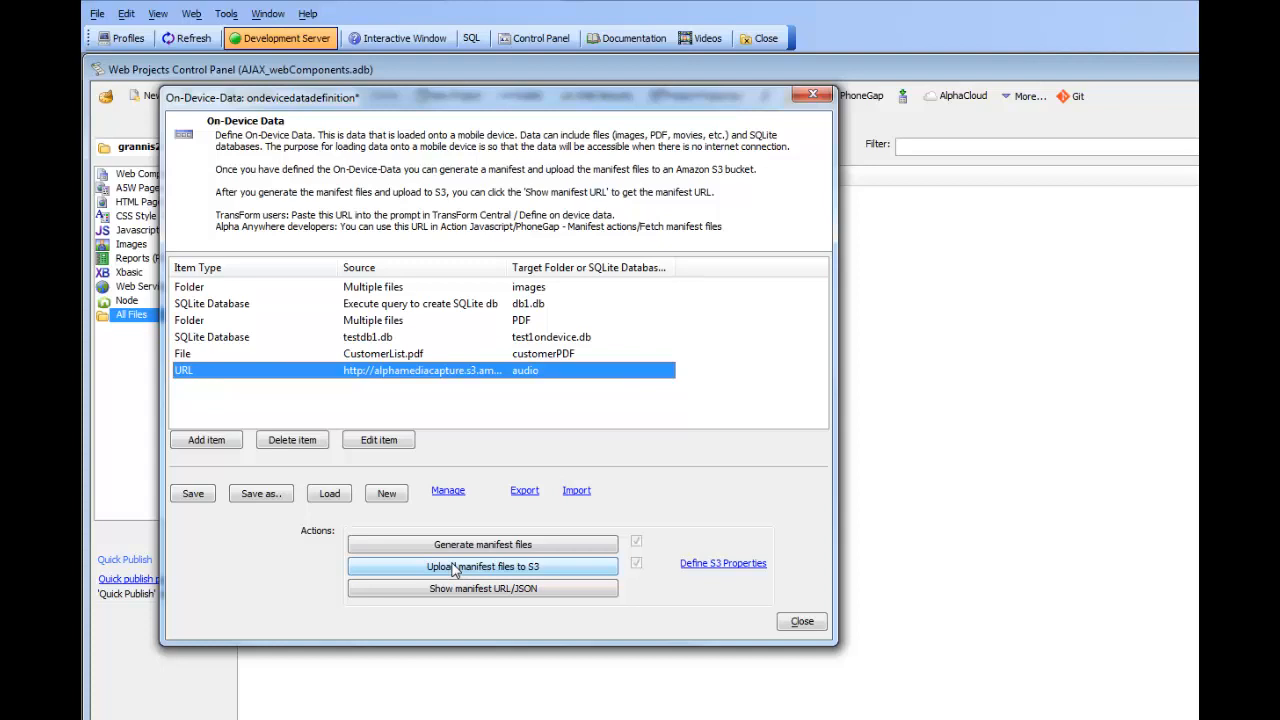
Show the manifest URL of the uploaded files, highlight it, and view the manifest JSON.
{"action": "left_click", "coordinate": [447, 596]}
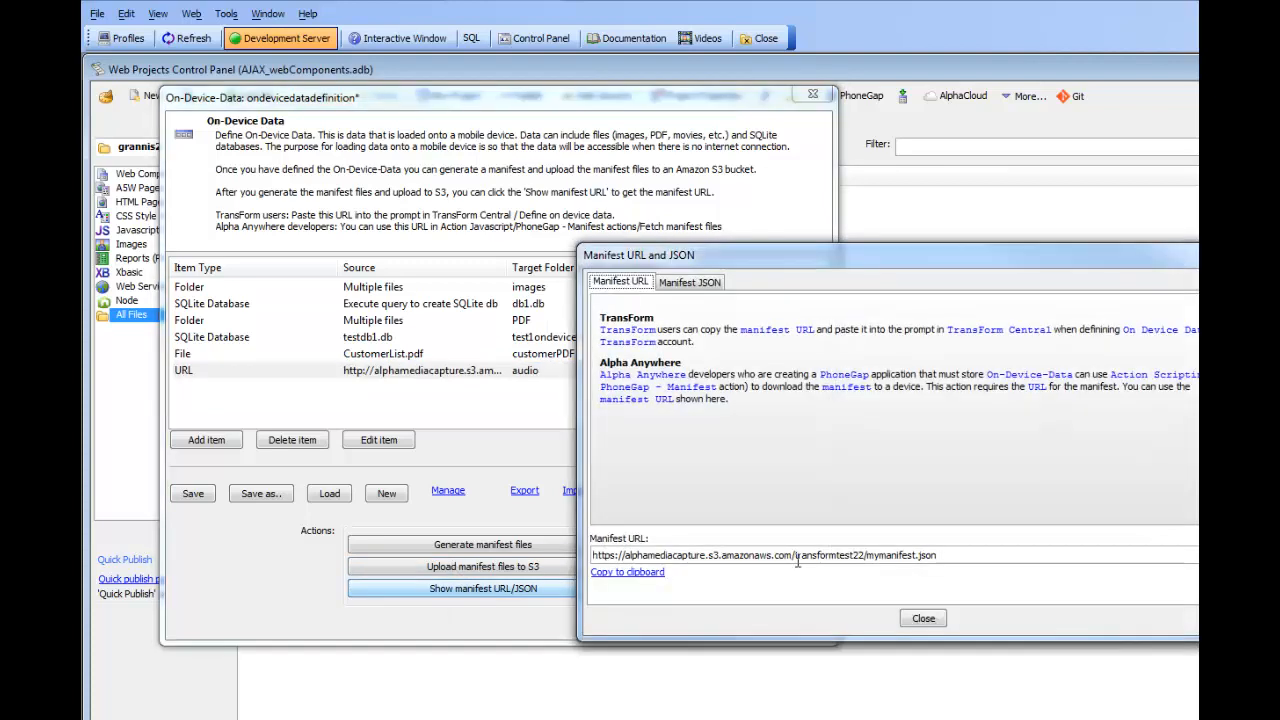
{"action": "left_click_drag", "start_coordinate": [928, 556], "coordinate": [588, 556]}
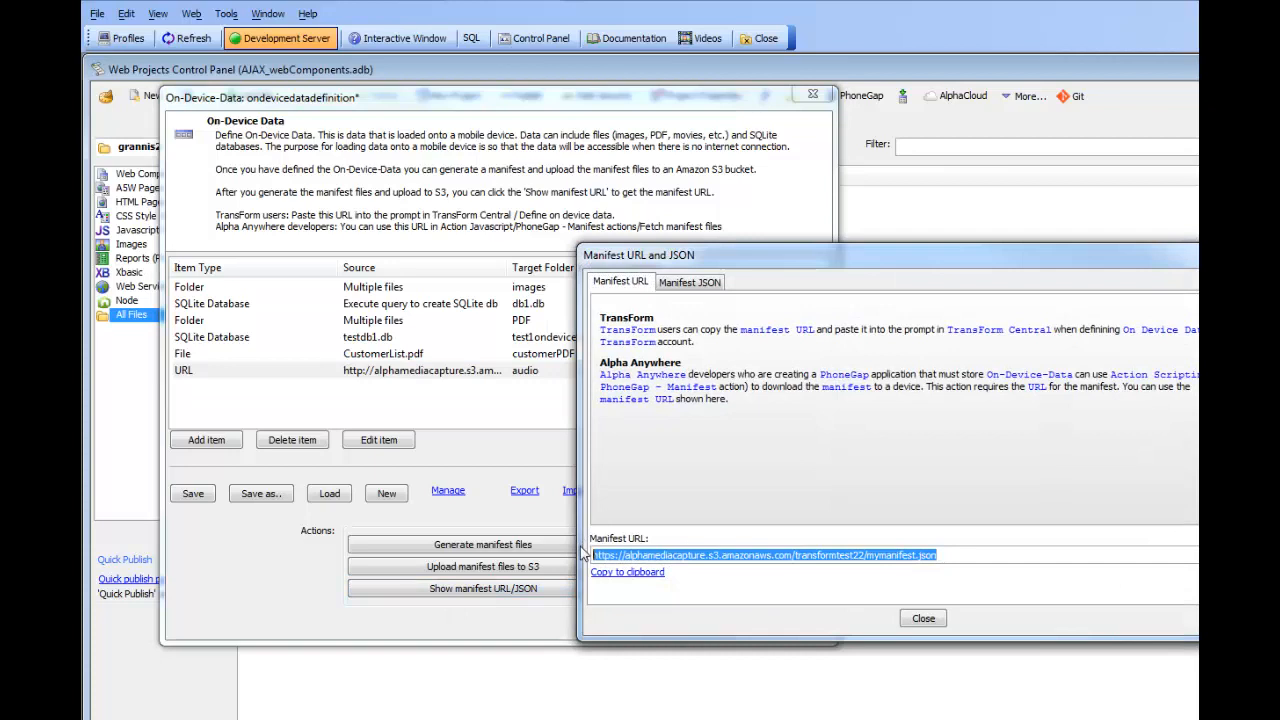
{"action": "left_click", "coordinate": [686, 283]}
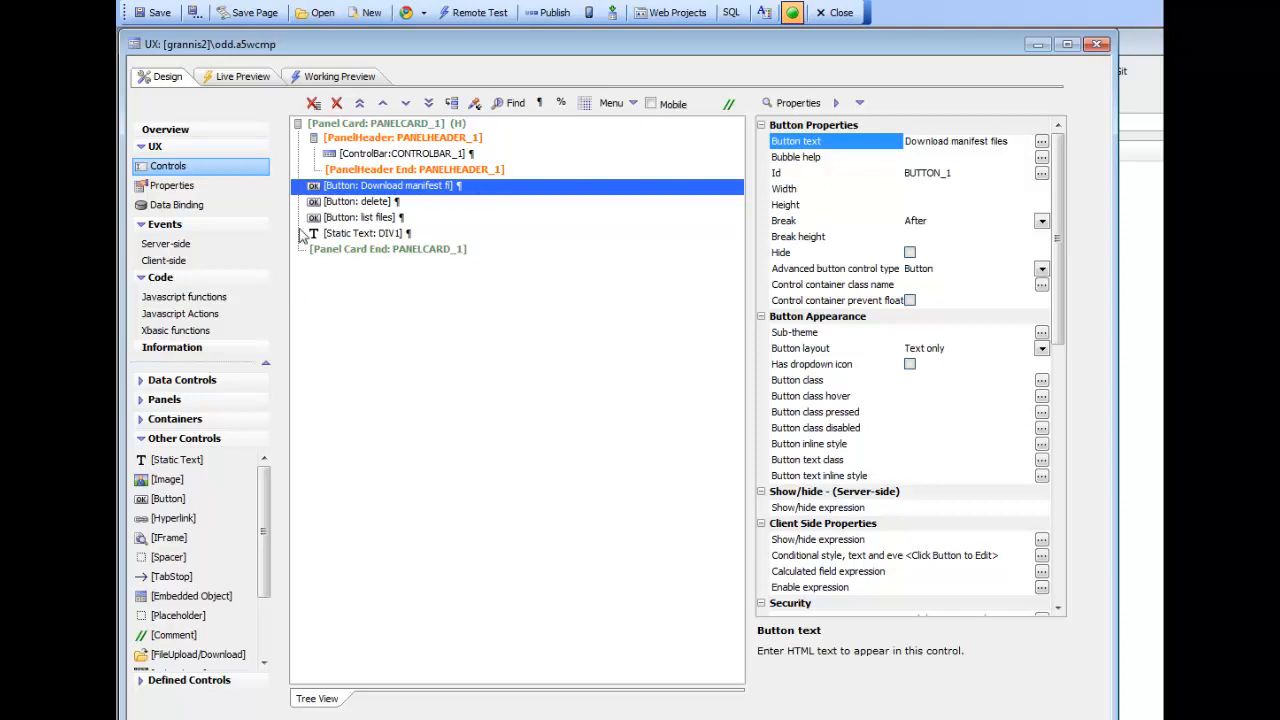
Review the manifest URL in the download button's PhoneGap manifest click action, and save the event as it is.
{"action": "double_click", "coordinate": [400, 187]}
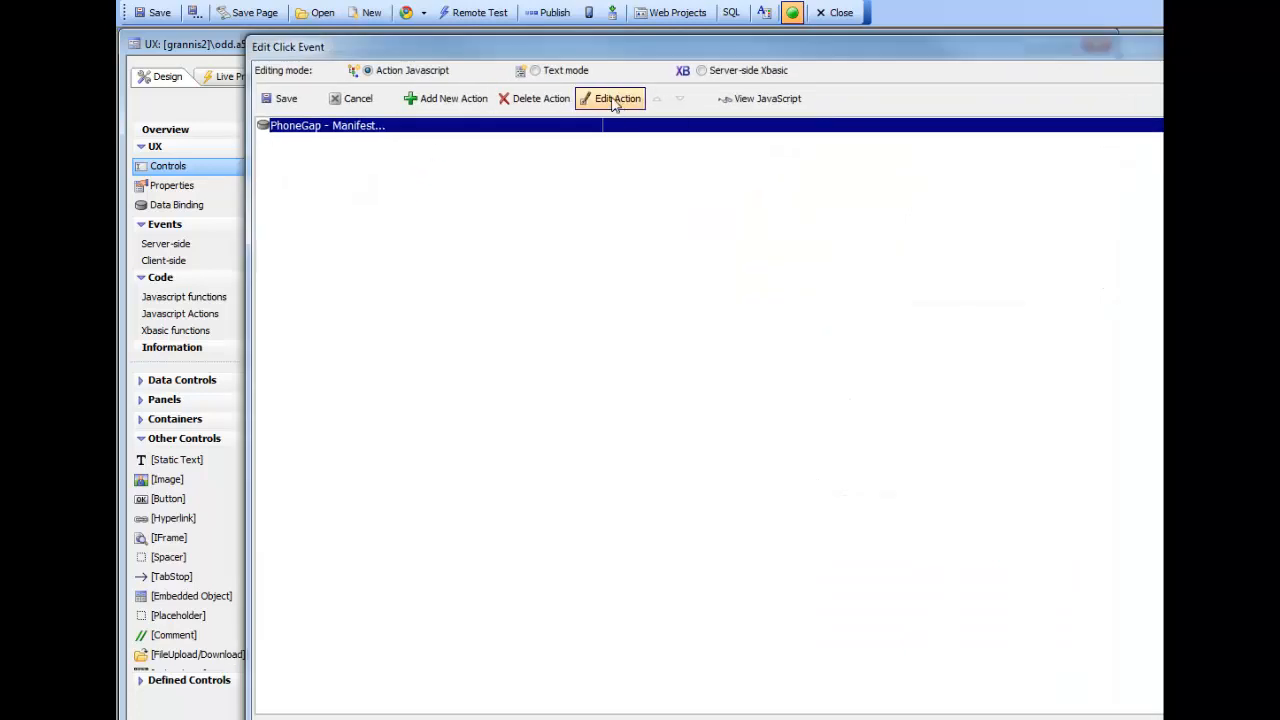
{"action": "double_click", "coordinate": [498, 125]}
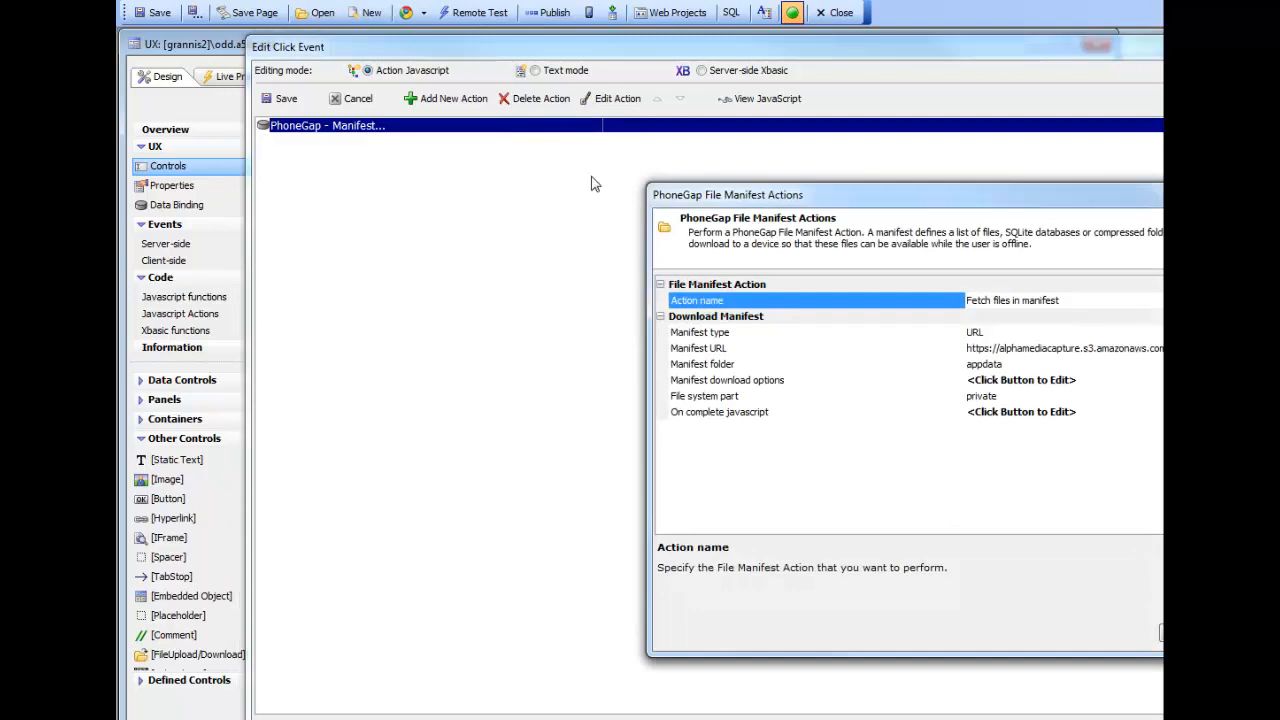
{"action": "left_click_drag", "start_coordinate": [876, 187], "coordinate": [590, 175]}
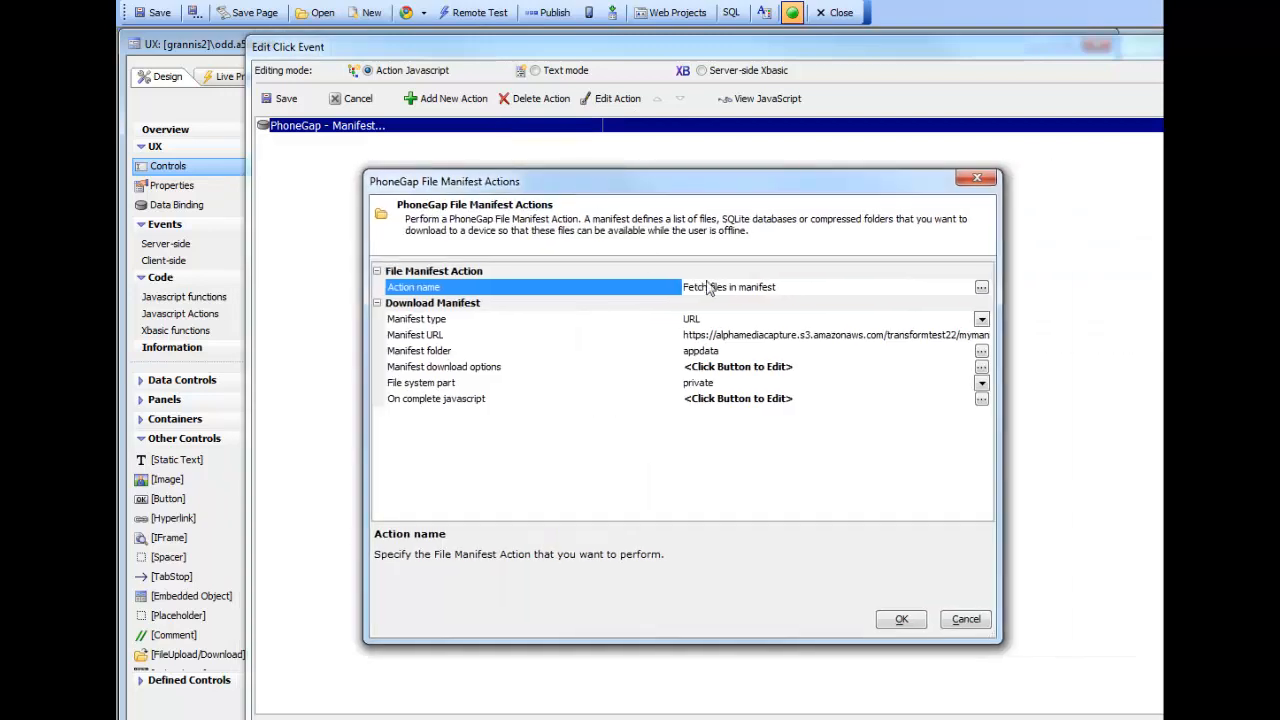
{"action": "left_click", "coordinate": [741, 336]}
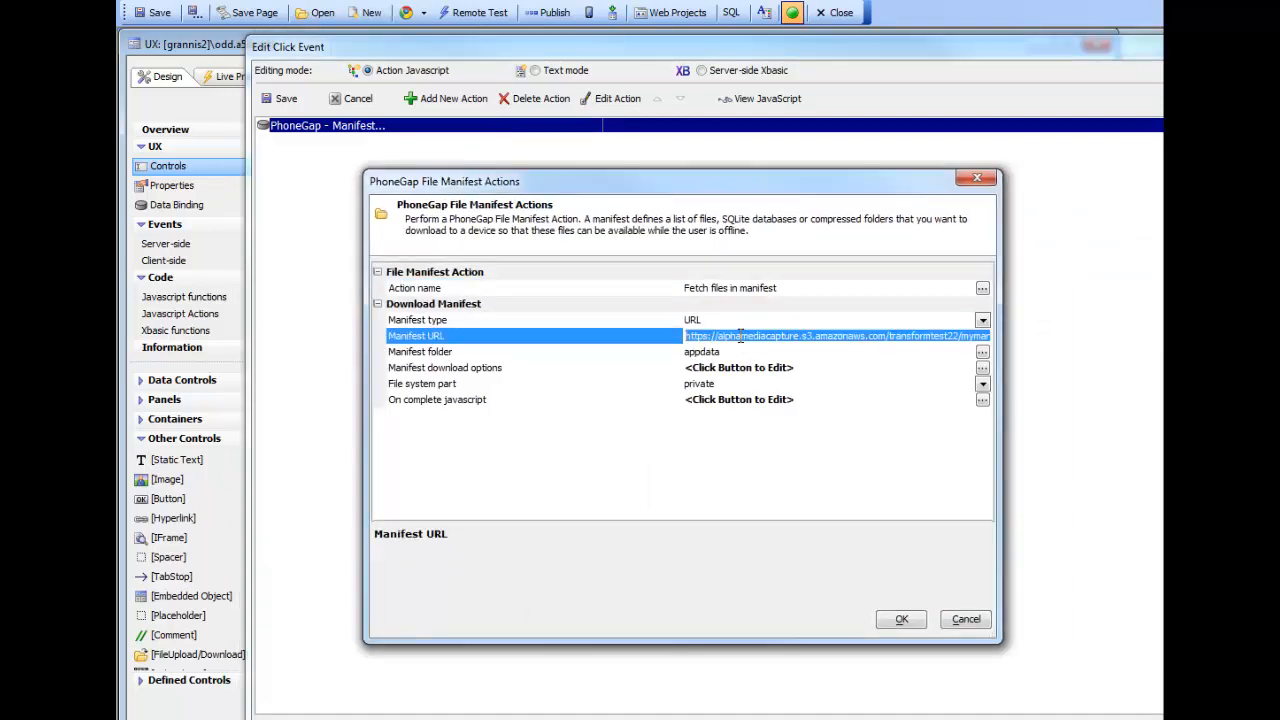
{"action": "left_click", "coordinate": [901, 620]}
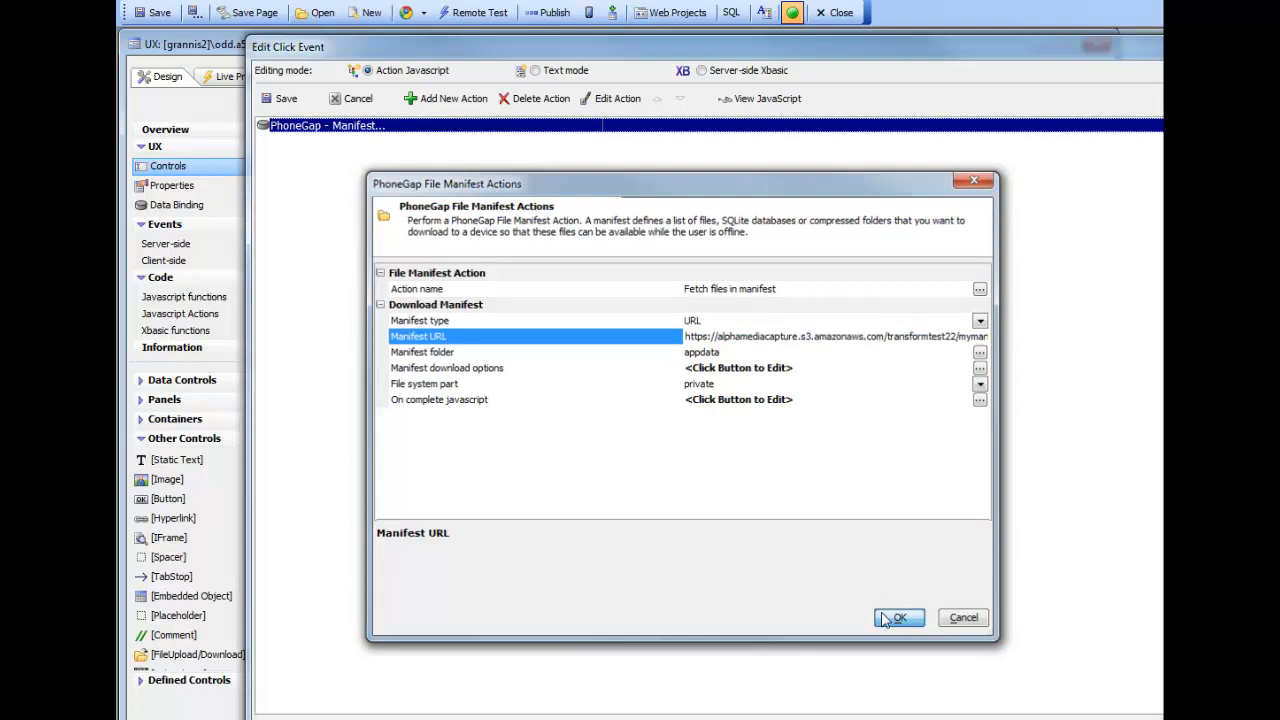
{"action": "left_click", "coordinate": [279, 97]}
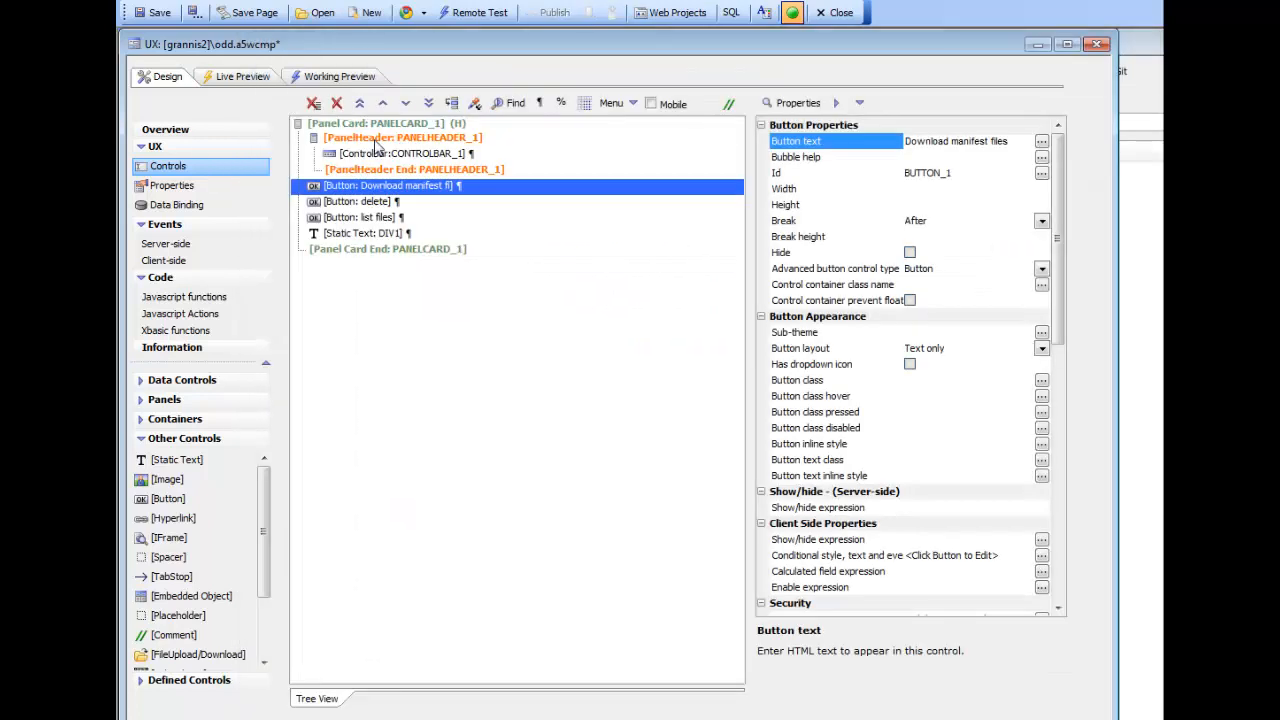
Review the PhoneGap manifest action behind the delete button's click event, and save the event as it is.
{"action": "left_click", "coordinate": [370, 204]}
{"action": "double_click", "coordinate": [372, 207]}
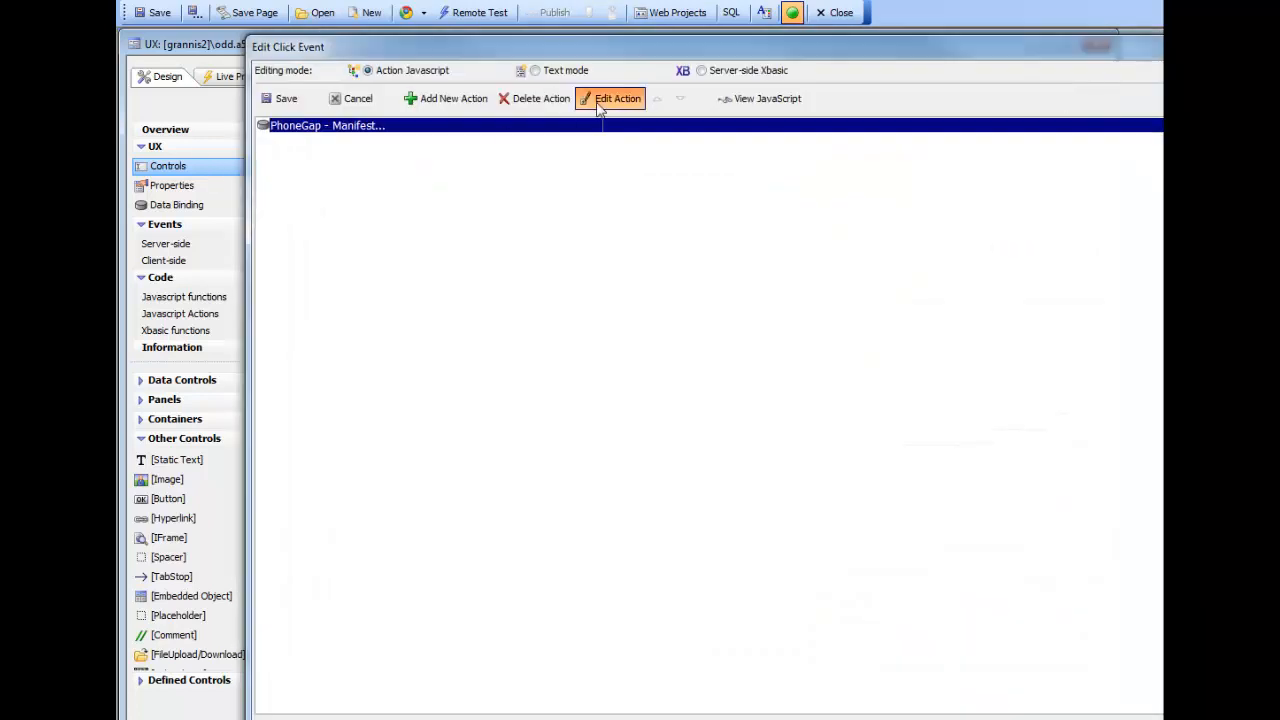
{"action": "left_click", "coordinate": [610, 98]}
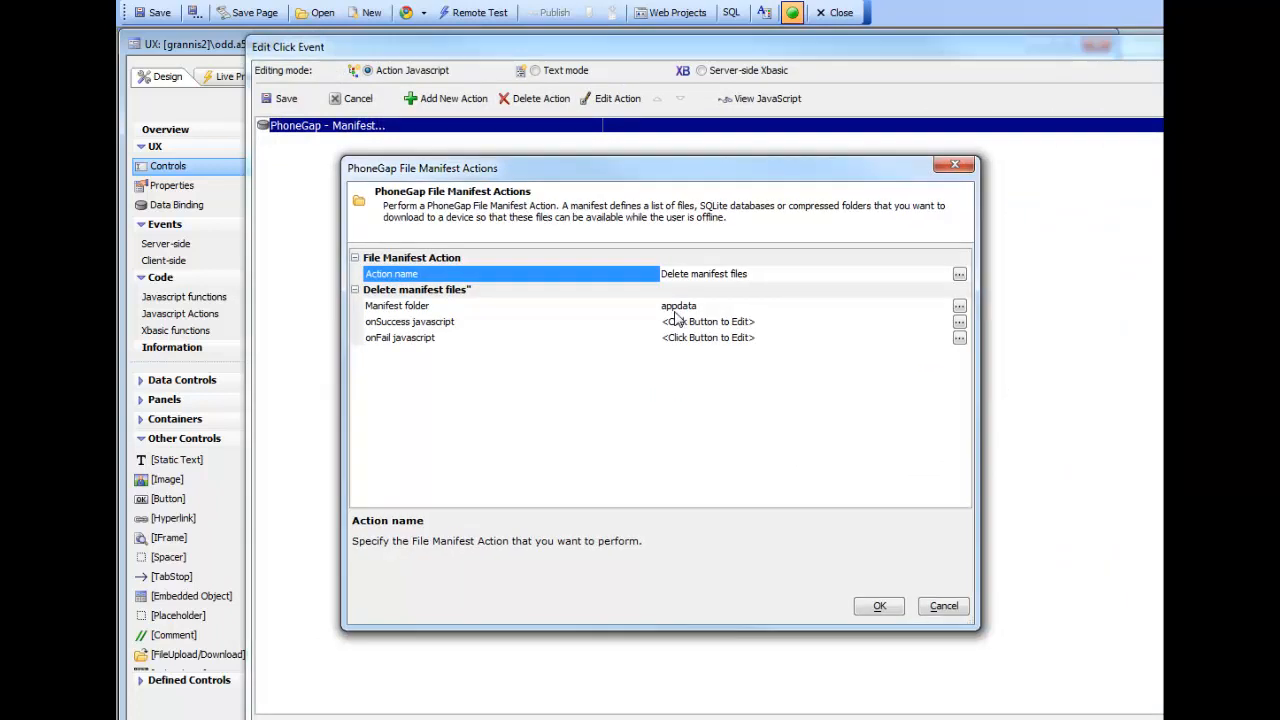
{"action": "left_click", "coordinate": [876, 606]}
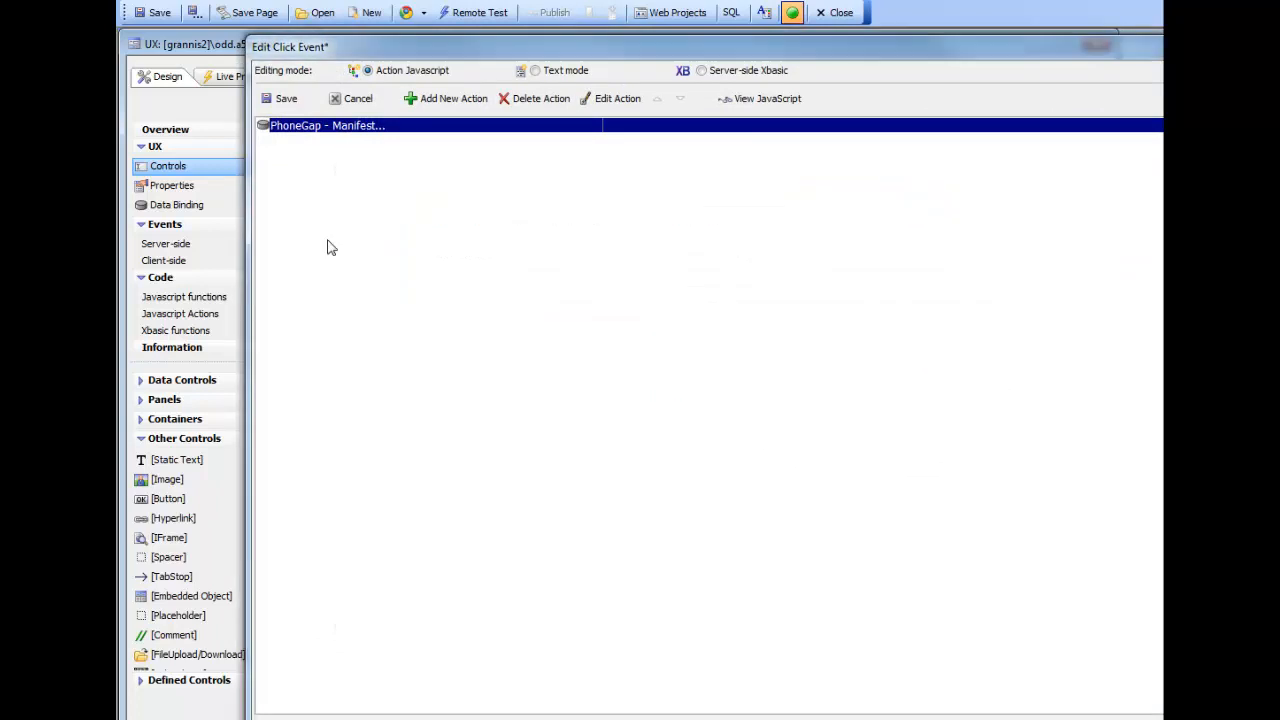
{"action": "left_click", "coordinate": [286, 98]}
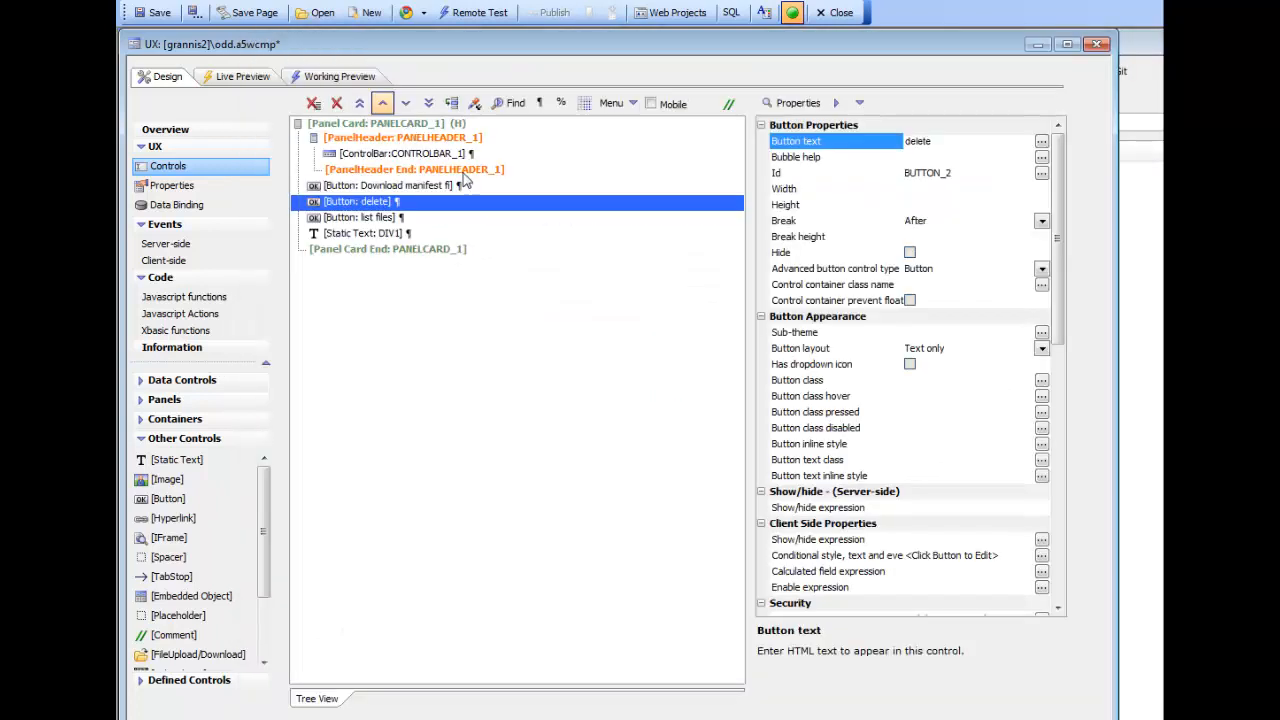
Examine the onComplete JavaScript of the list files button's manifest action, especially the DIV1 reference, and save the event as it is.
{"action": "left_click", "coordinate": [369, 221]}
{"action": "double_click", "coordinate": [369, 221]}
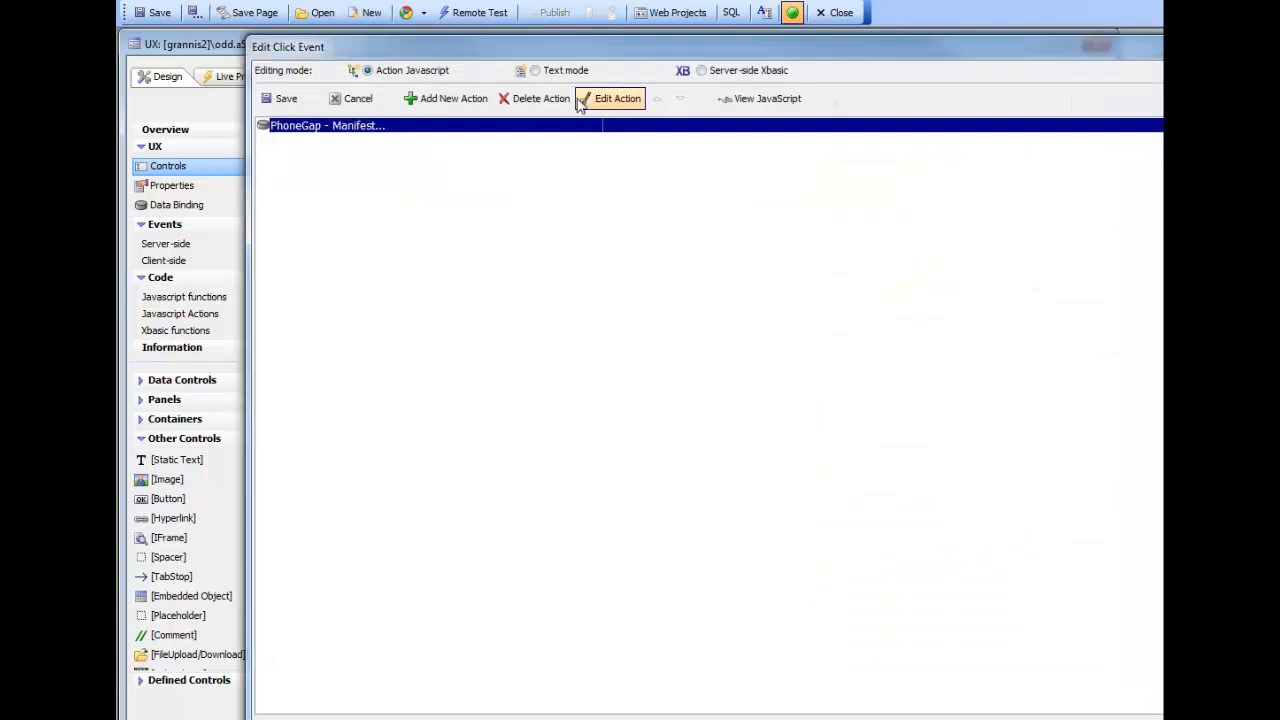
{"action": "left_click", "coordinate": [620, 105]}
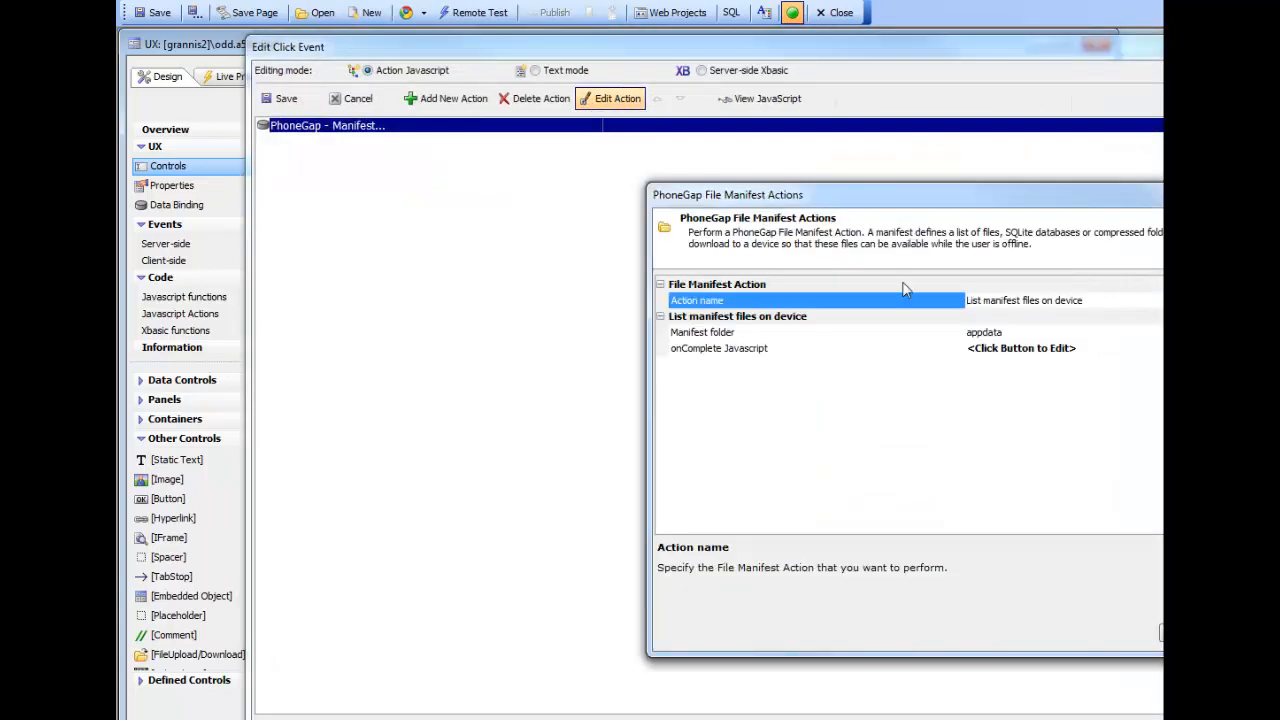
{"action": "double_click", "coordinate": [793, 349]}
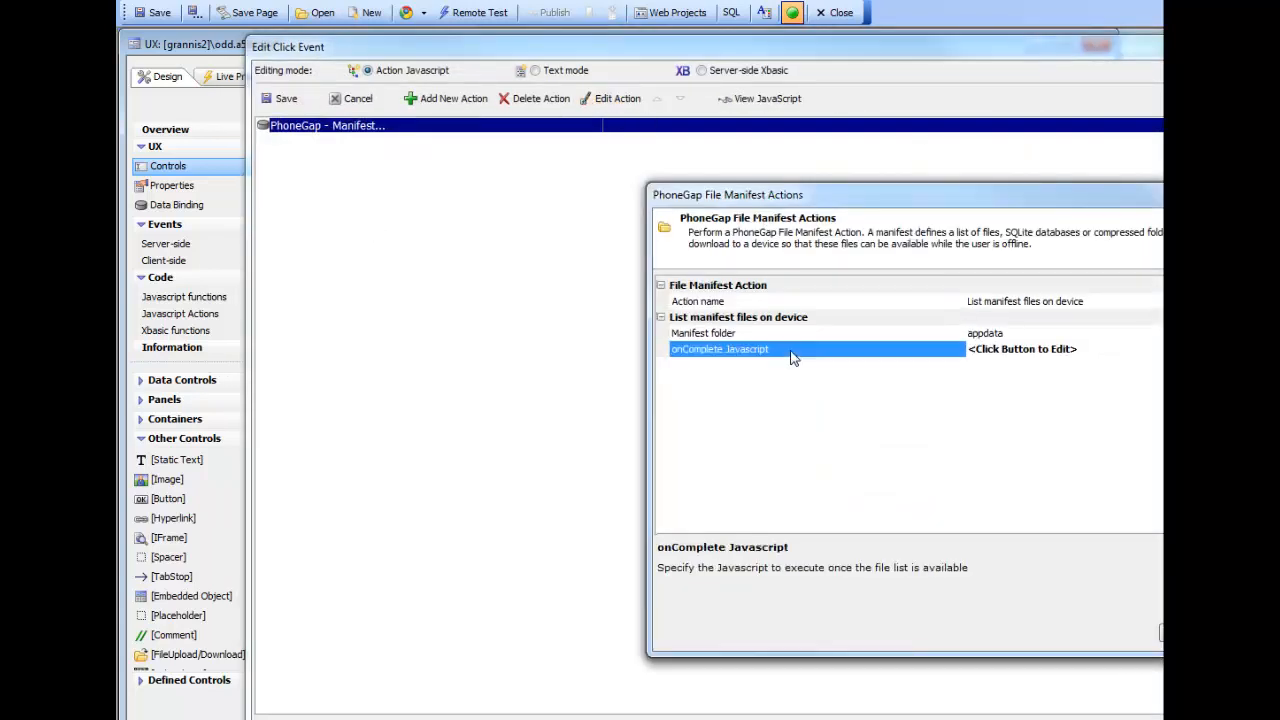
{"action": "left_click", "coordinate": [523, 464]}
{"action": "scroll", "coordinate": [516, 476], "scroll_direction": "down", "scroll_amount": 3}
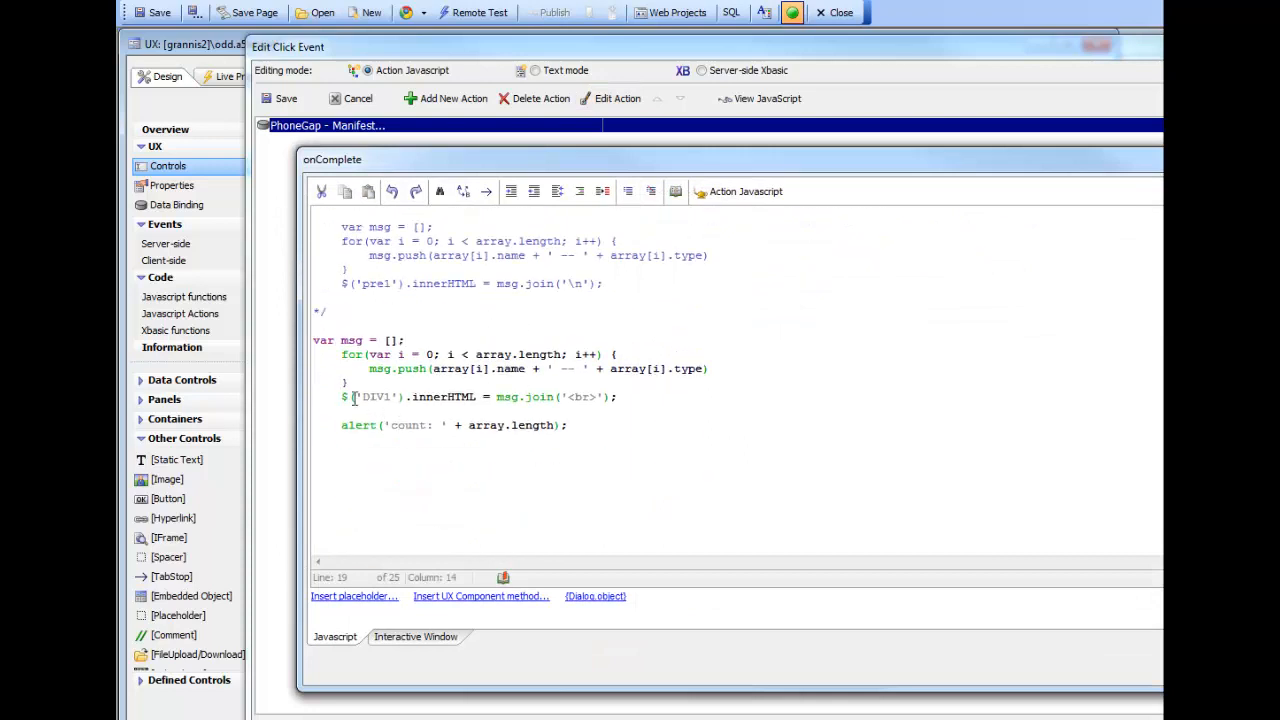
{"action": "left_click_drag", "start_coordinate": [346, 398], "coordinate": [405, 397]}
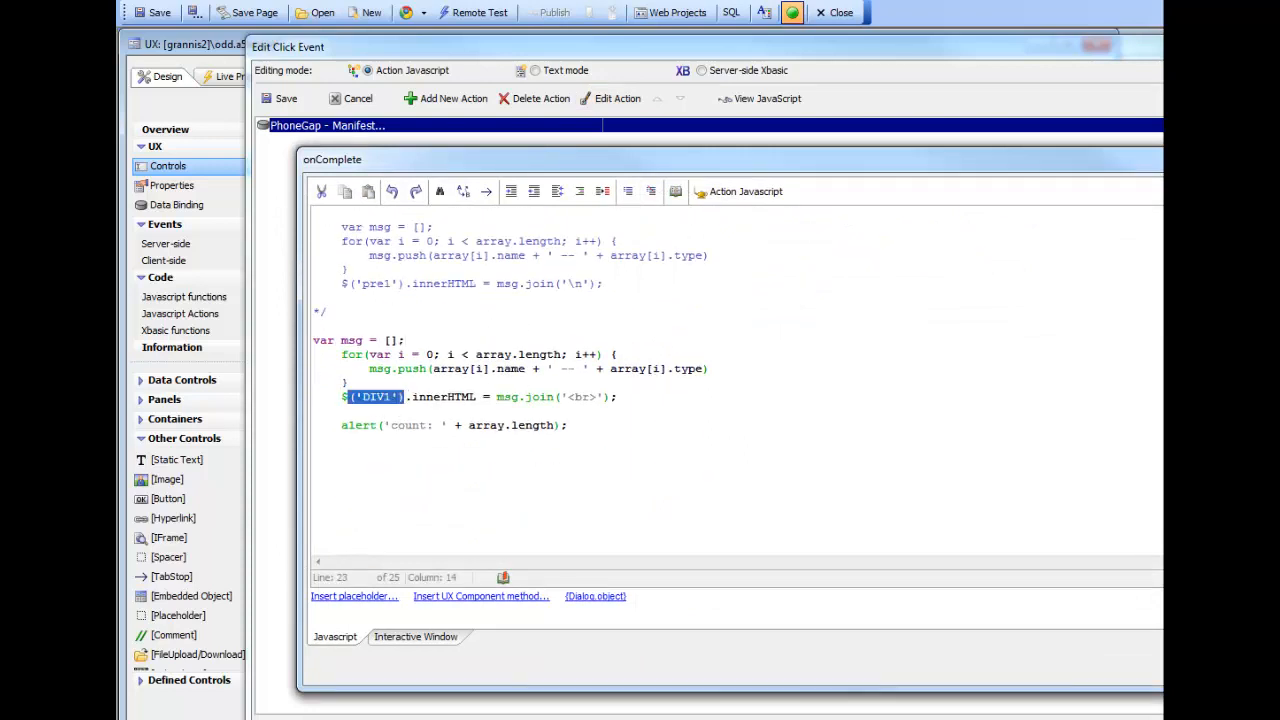
{"action": "key", "text": "Escape"}
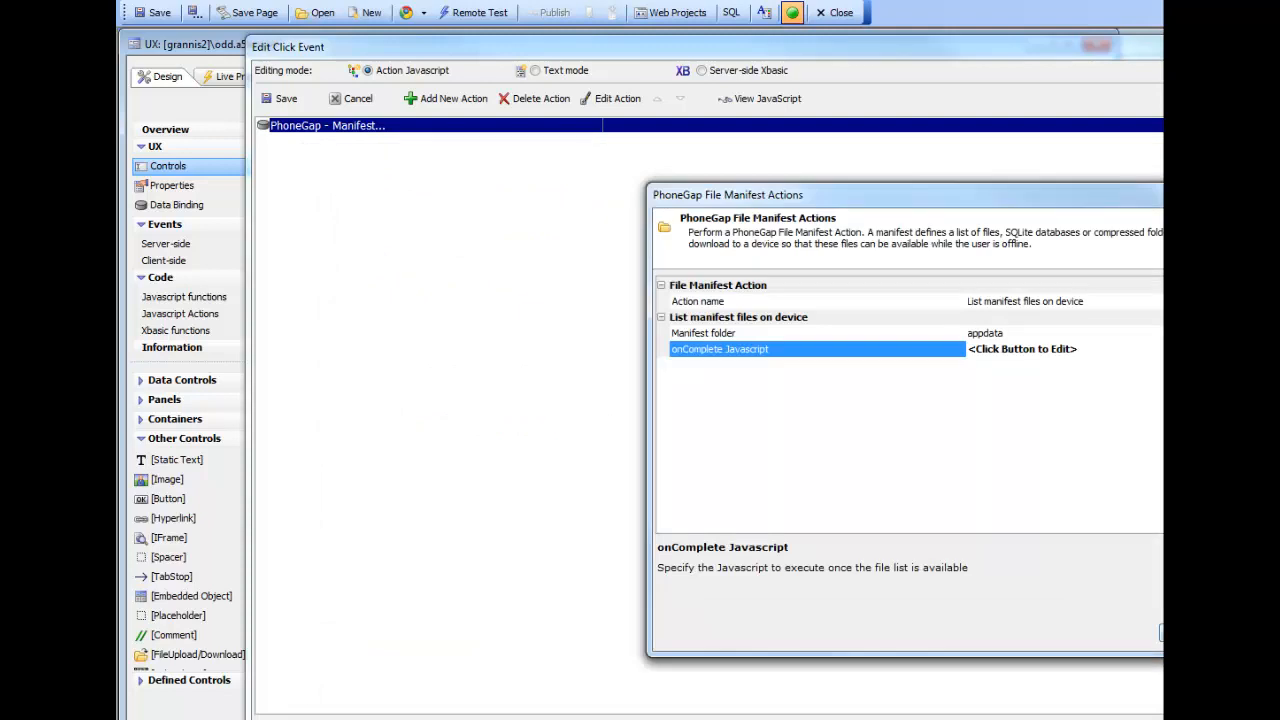
{"action": "left_click", "coordinate": [1158, 622]}
{"action": "left_click", "coordinate": [280, 98]}
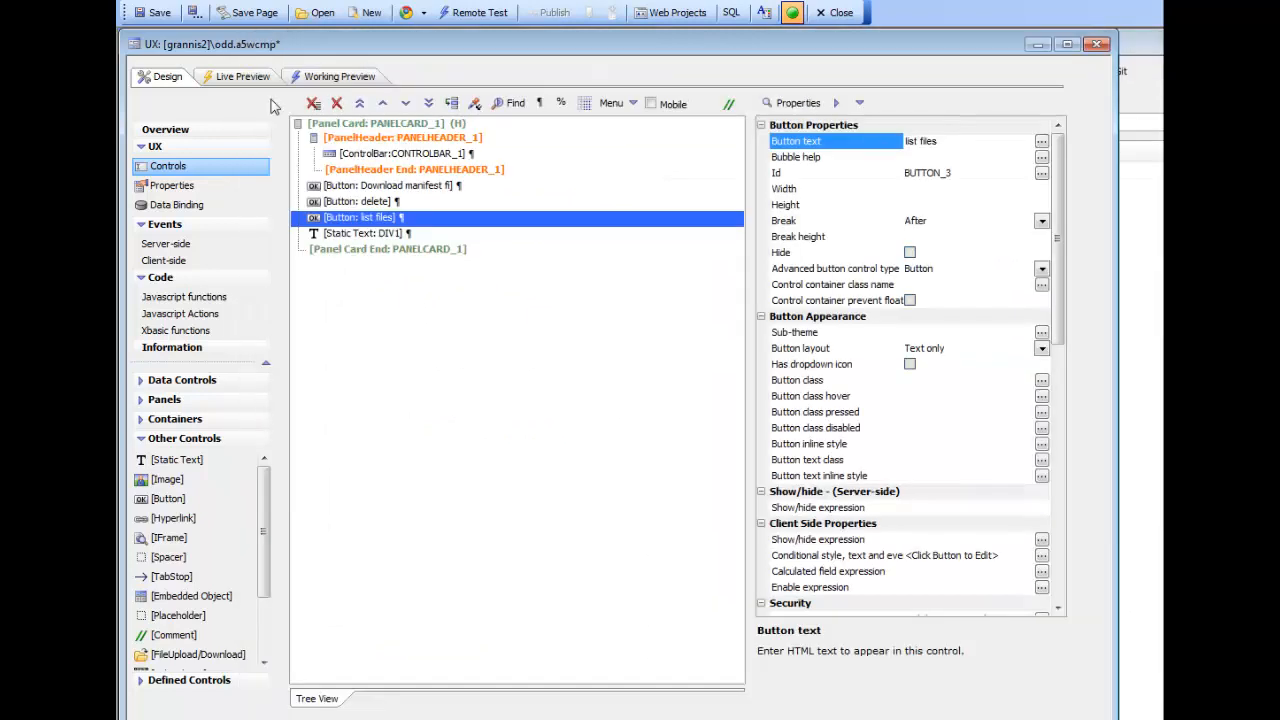
Save the UX component and run it in Live Preview.
{"action": "left_click", "coordinate": [147, 14]}
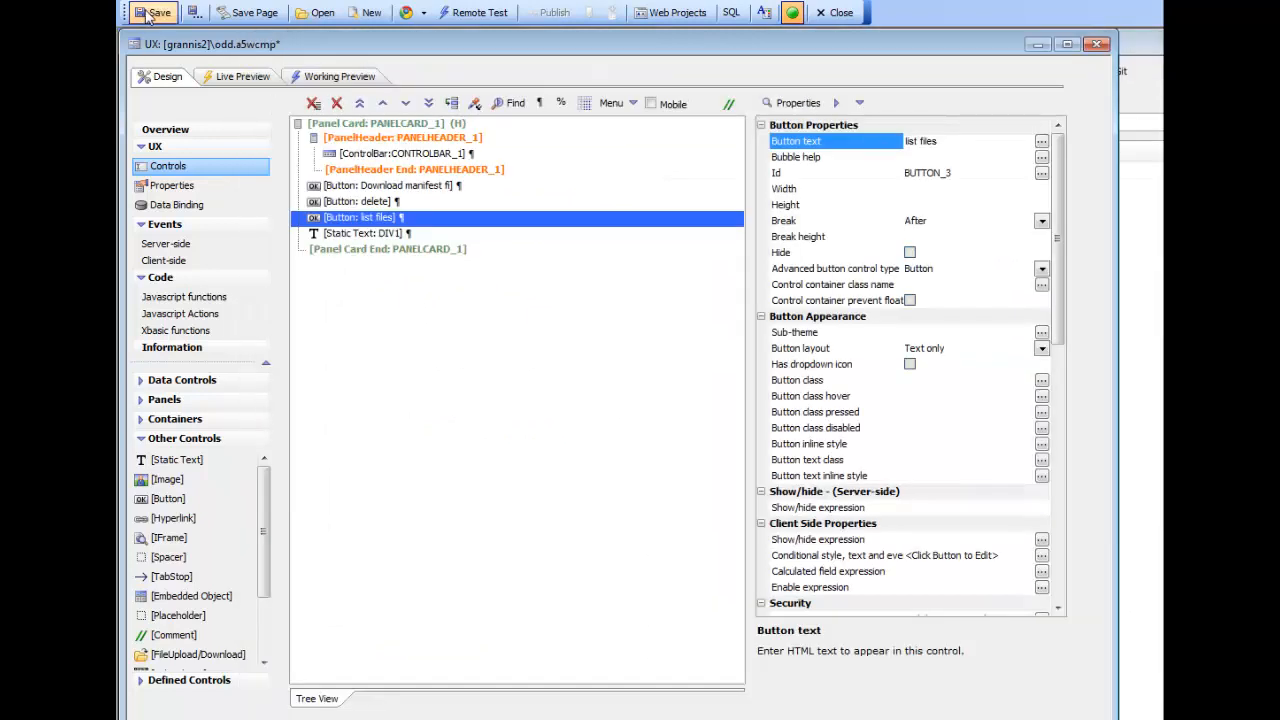
{"action": "left_click", "coordinate": [240, 77]}
{"action": "left_click", "coordinate": [512, 101]}
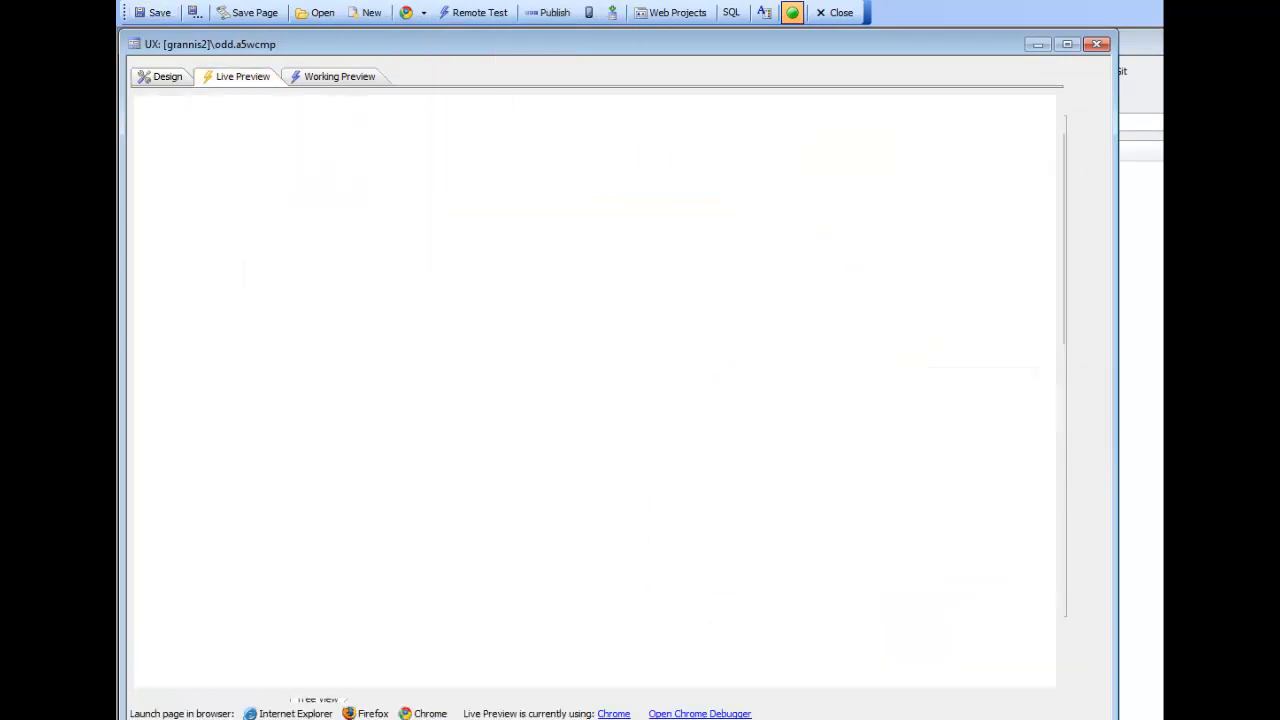
In the mirrored phone app in AirServer, delete the manifest files and list the files on the device.
{"action": "left_click_drag", "start_coordinate": [868, 137], "coordinate": [330, 84]}
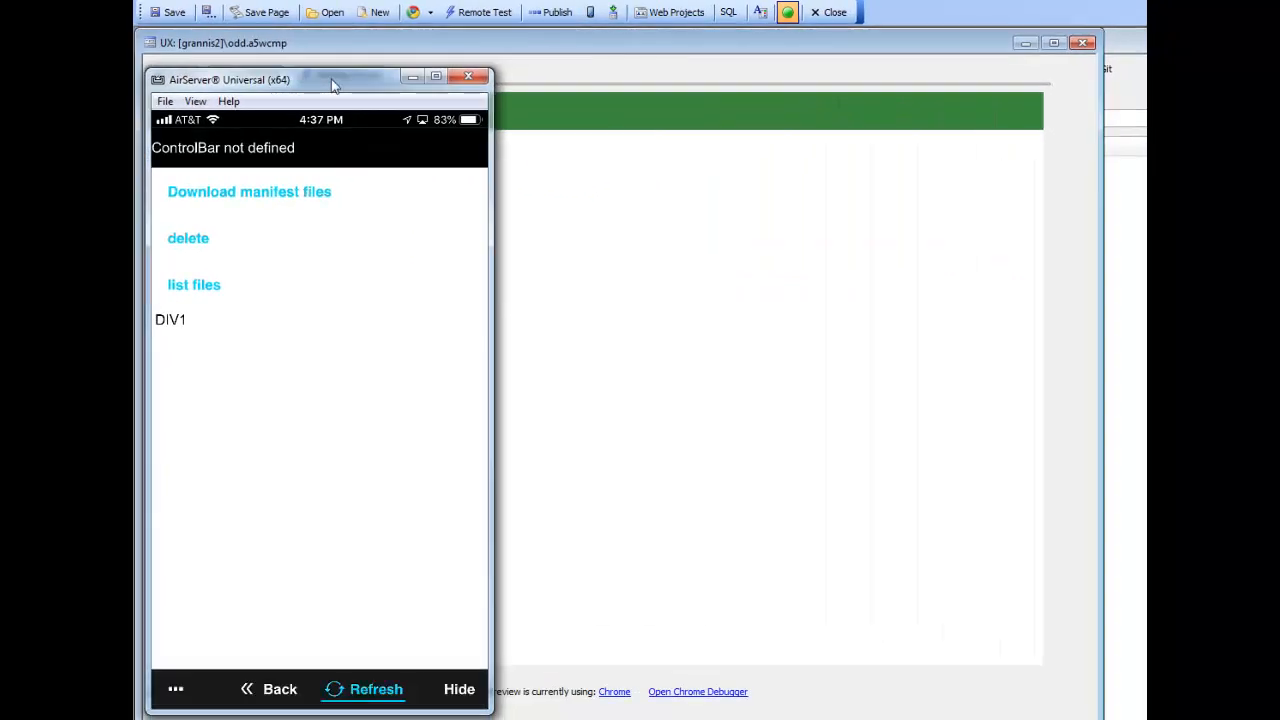
{"action": "left_click", "coordinate": [200, 247]}
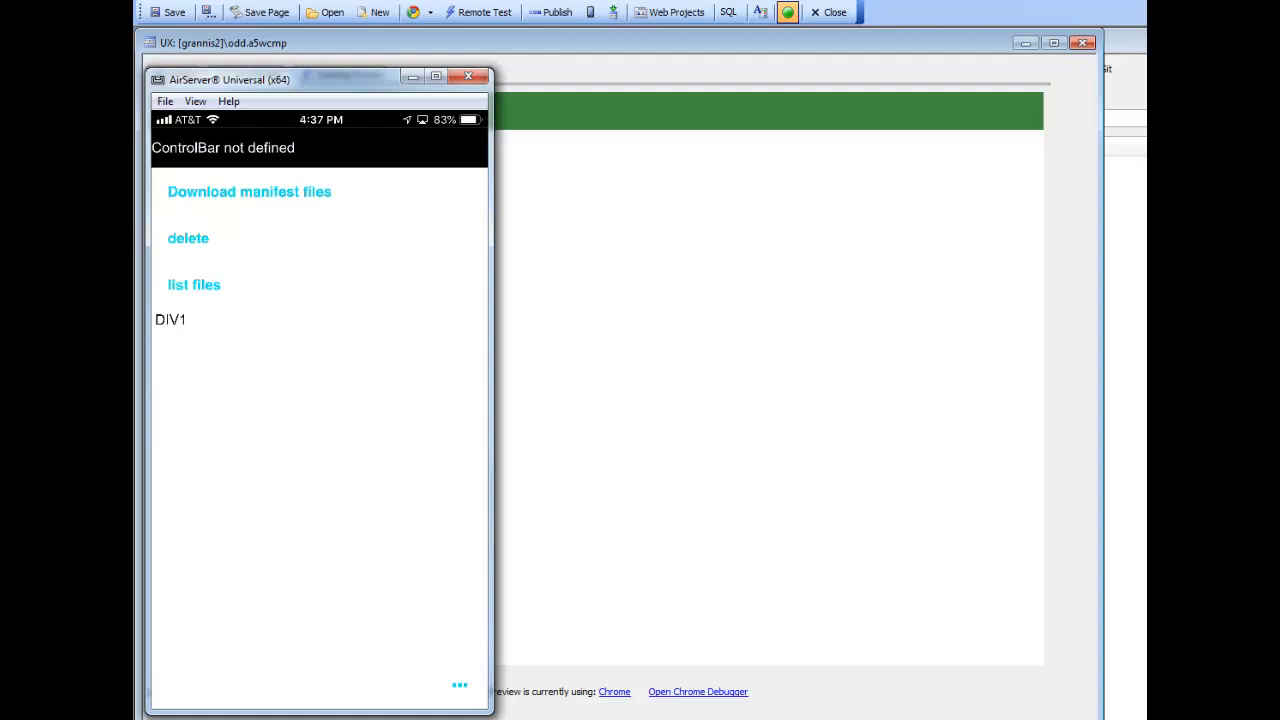
{"action": "left_click", "coordinate": [204, 292]}
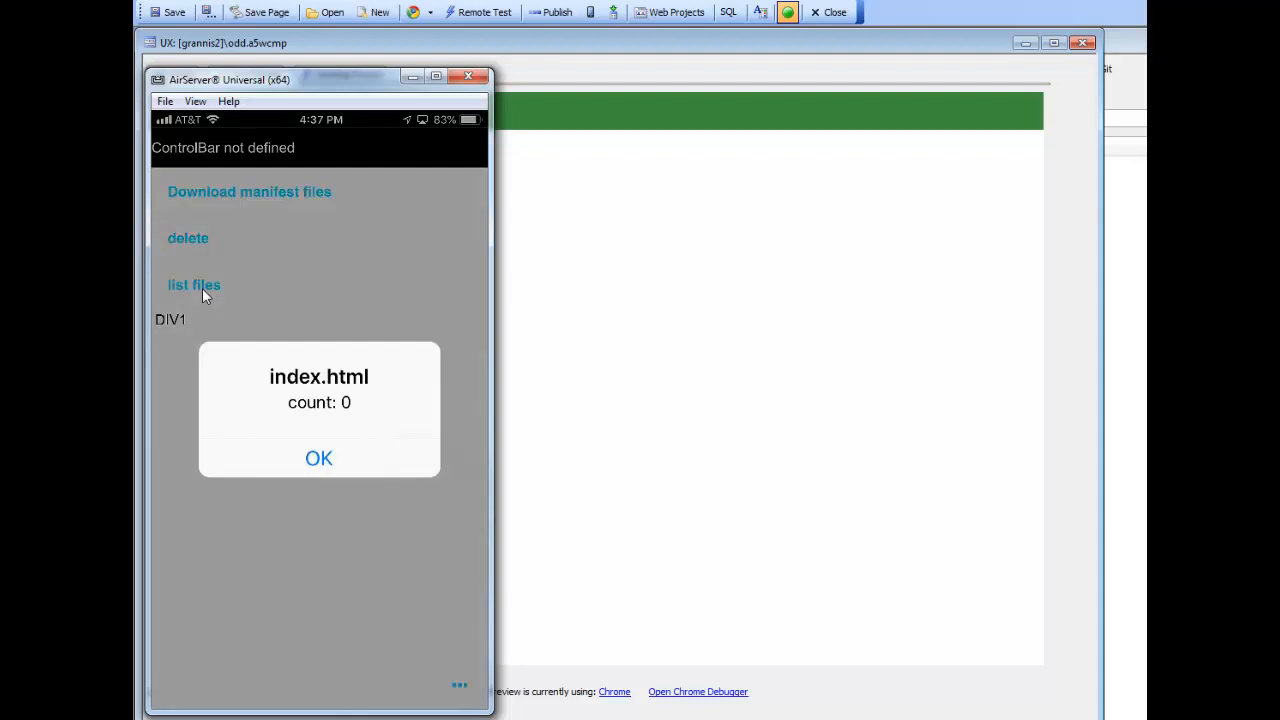